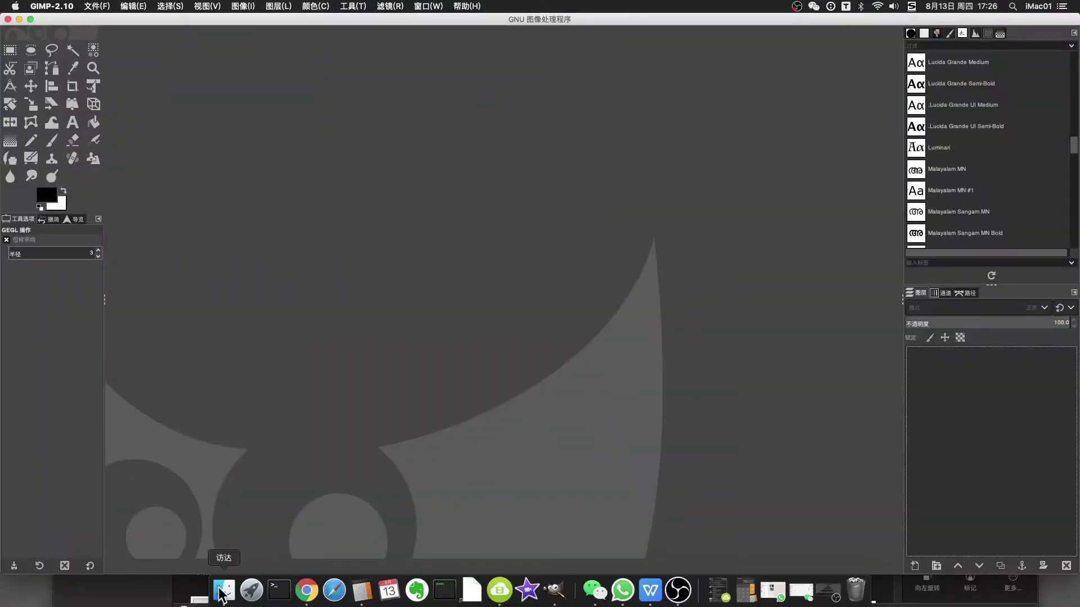
Load man-person-photography-glass-male-model-16363-pxhere.com.jpg from Pictures into GIMP as a 1920×1080 image
left_click(223, 591)
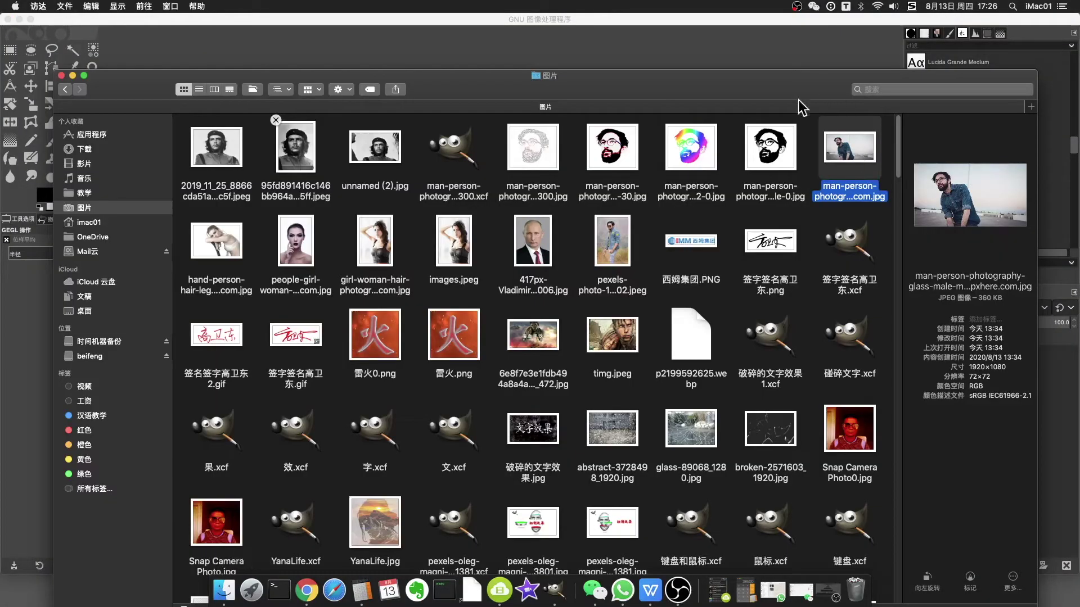
left_click_drag(844, 138, 254, 59)
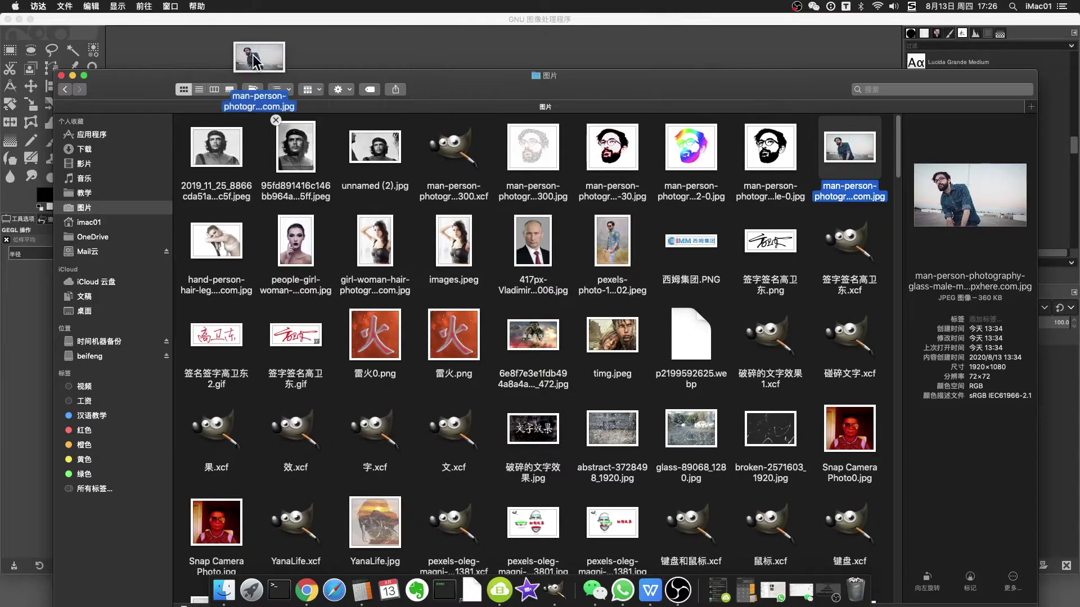
left_click(72, 76)
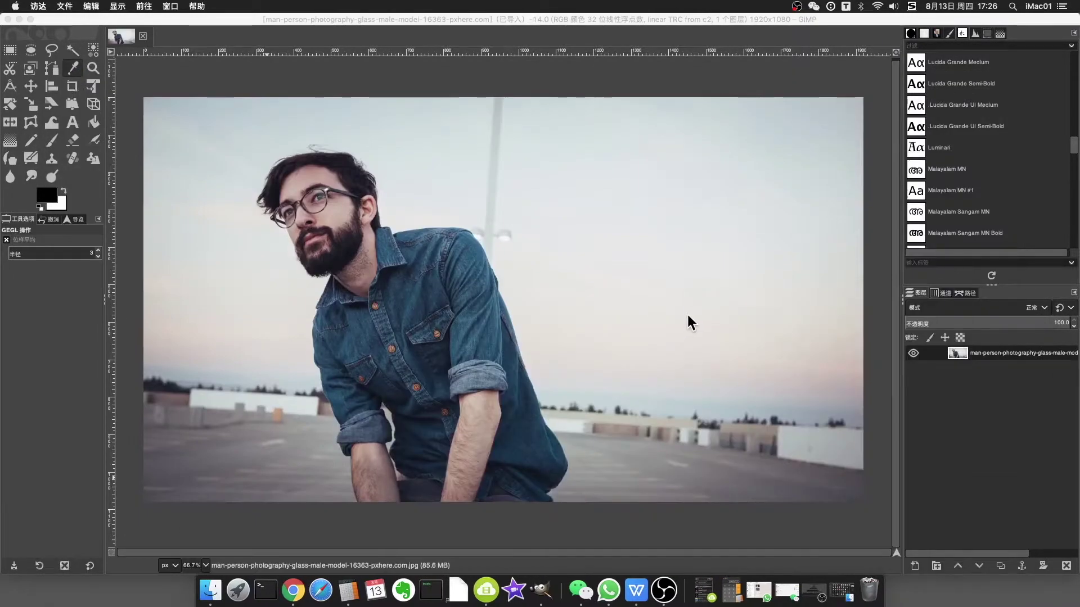
Crop the photo to a 561×470 region around the man's head and shoulders
left_click(67, 97)
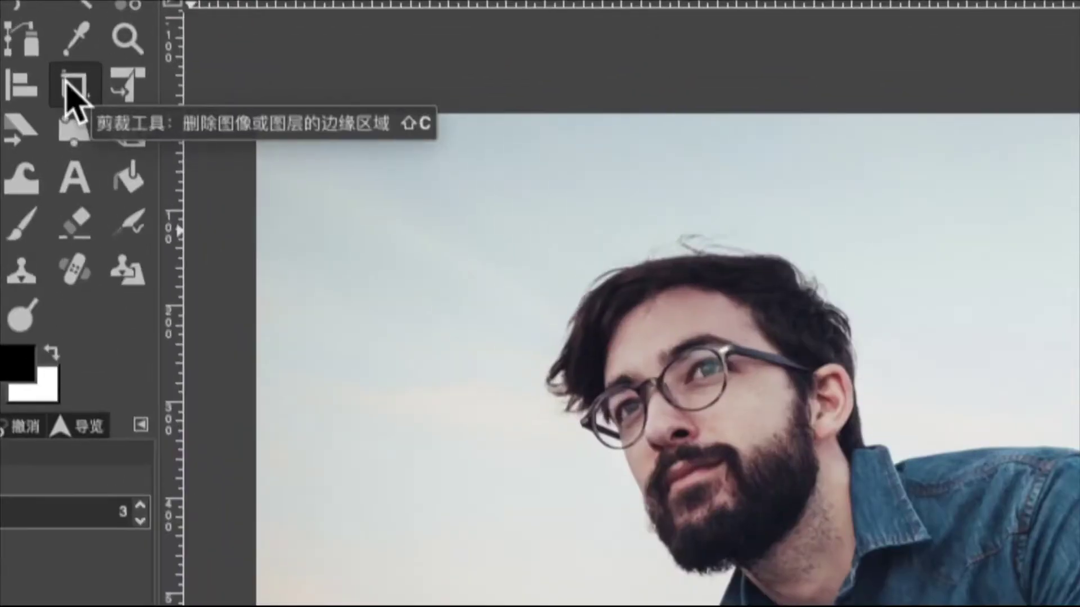
left_click(71, 87)
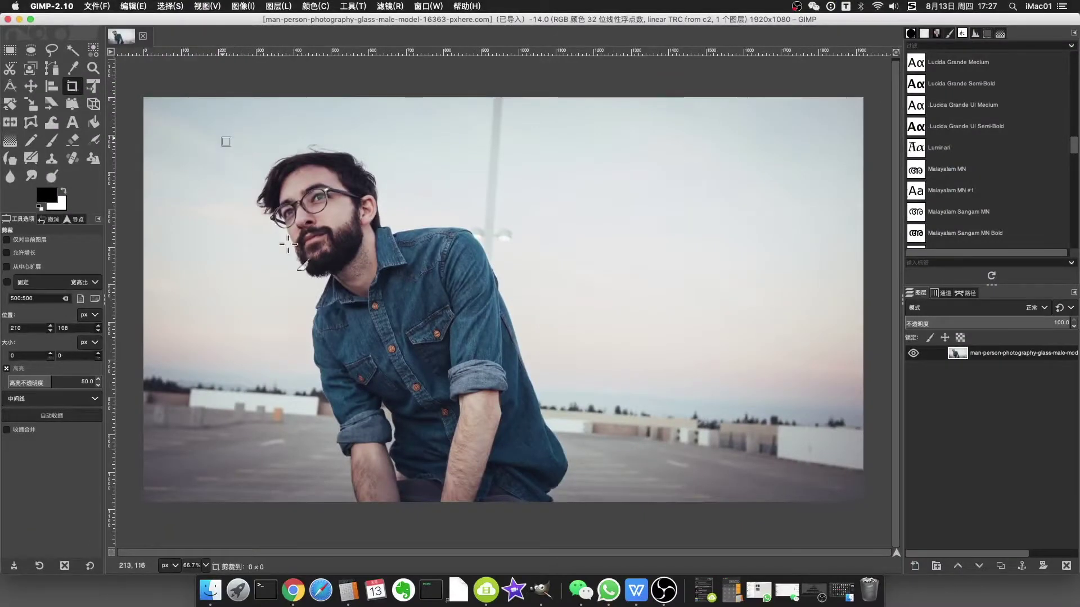
left_click_drag(222, 138, 444, 316)
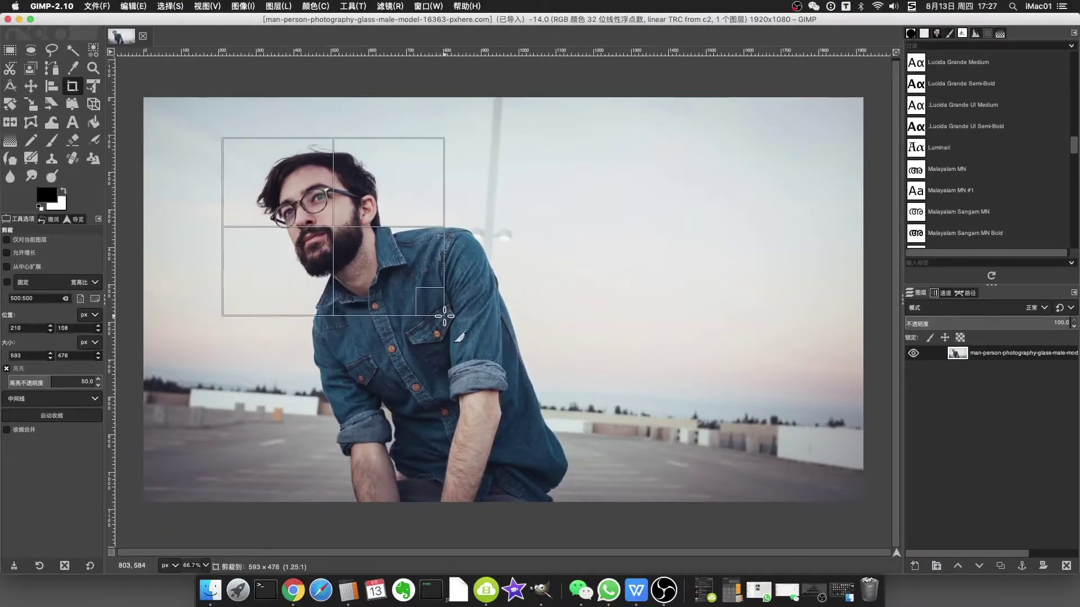
left_click_drag(445, 316, 432, 313)
key("Return")
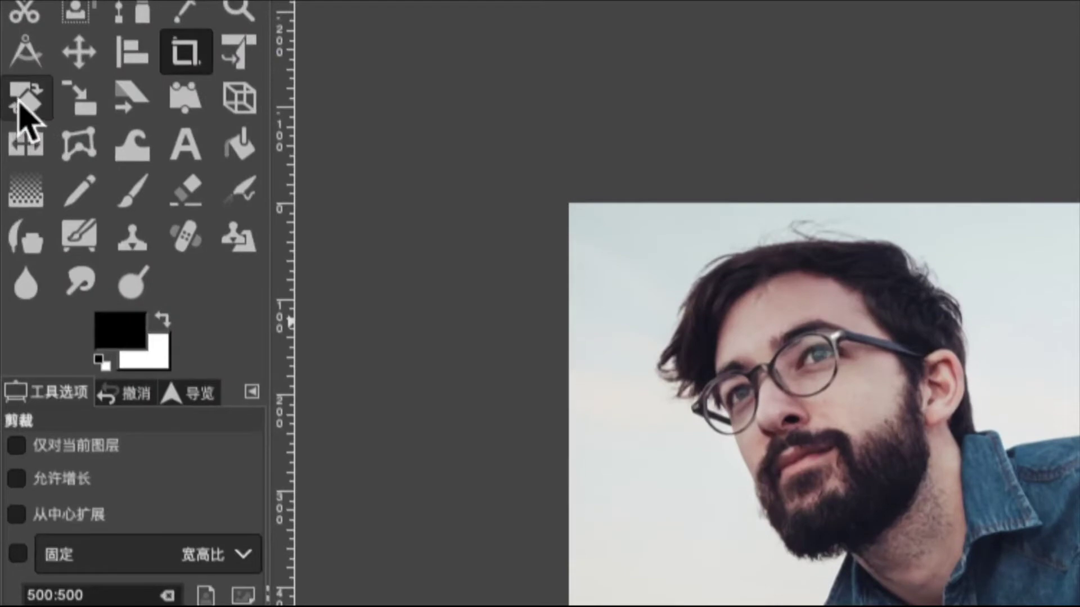
left_click(9, 106)
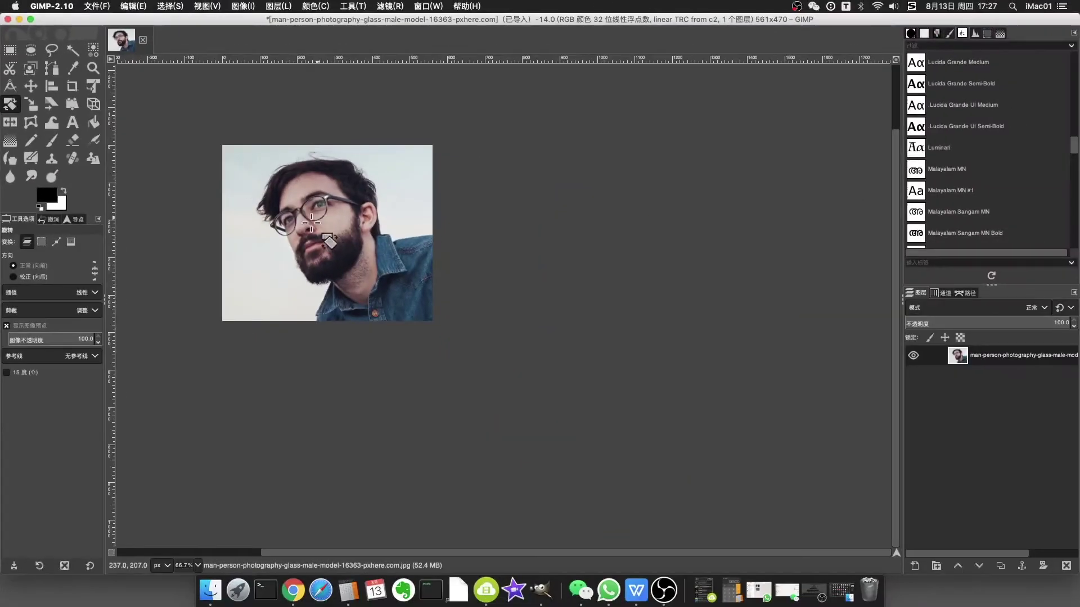
Rotate the cropped portrait by about 22.81° so the head sits more upright
left_click(334, 223)
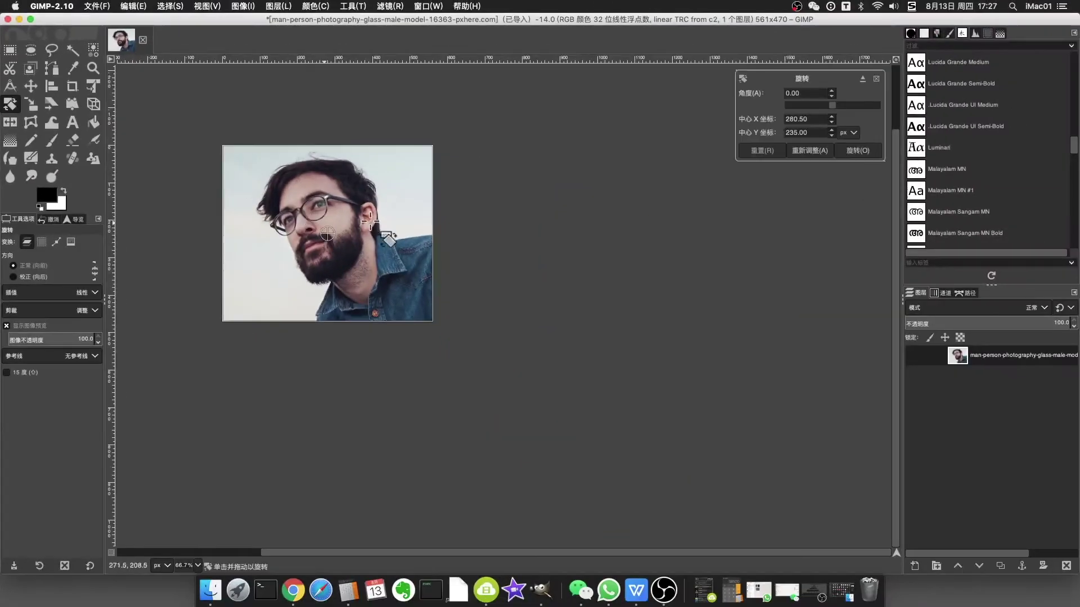
left_click_drag(393, 178, 402, 209)
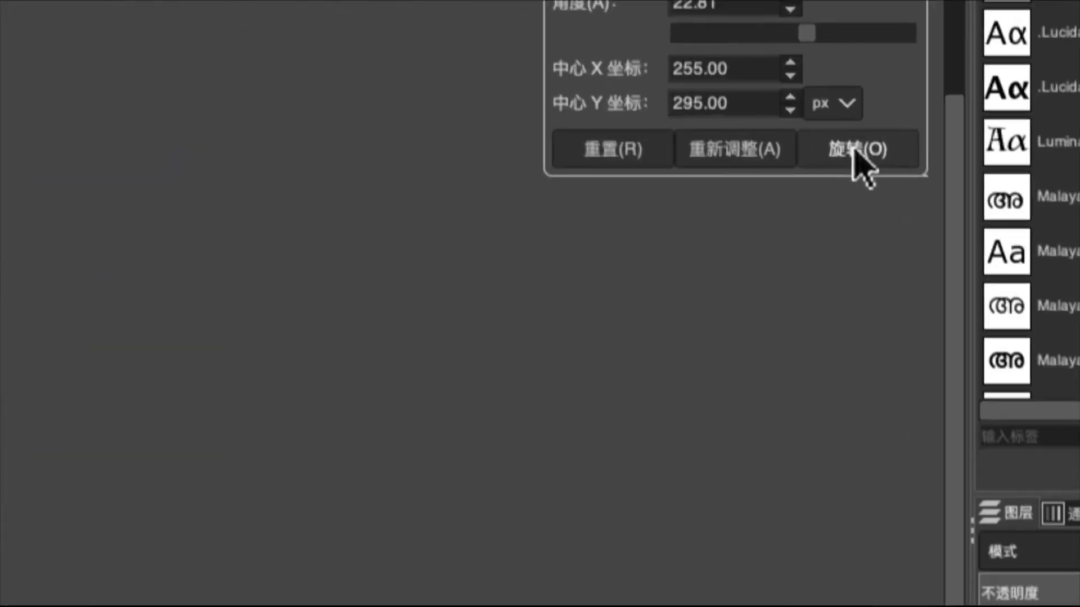
left_click(857, 150)
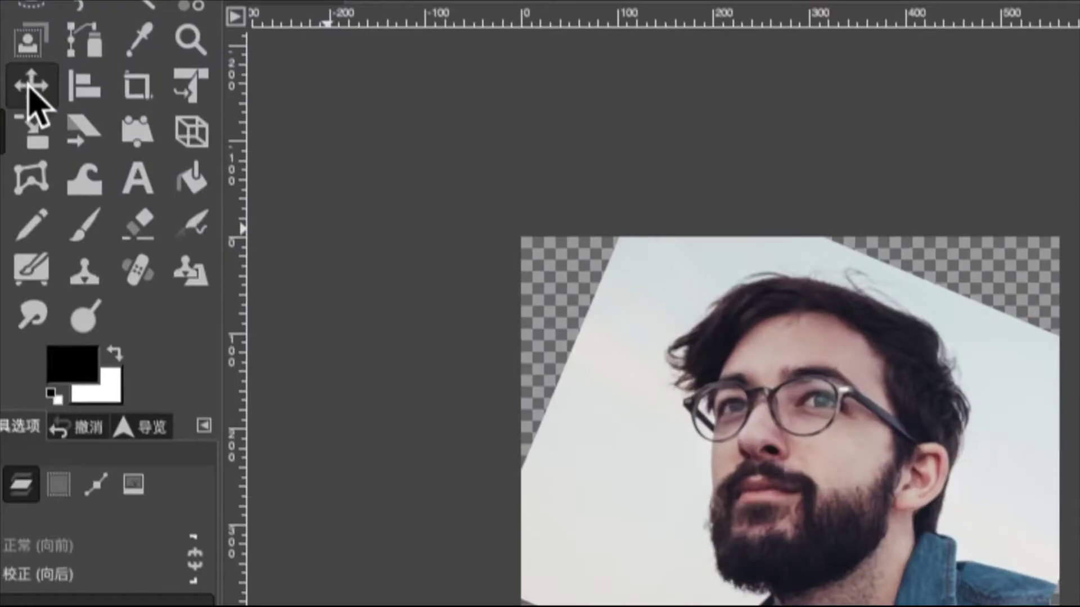
Nudge the rotated photo layer slightly within the 561×470 canvas
left_click(31, 89)
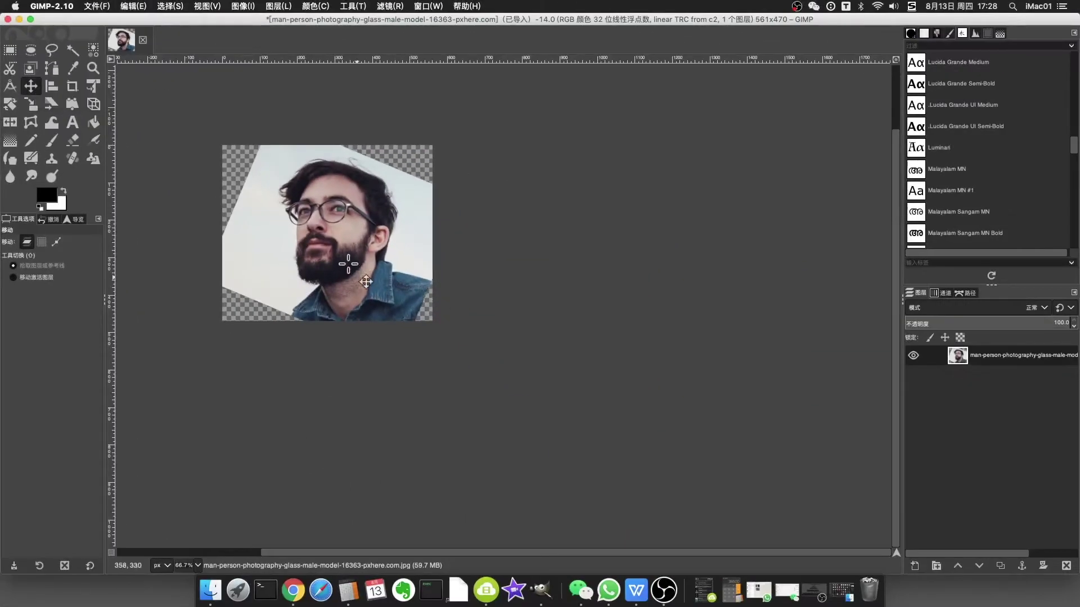
left_click_drag(337, 237, 320, 243)
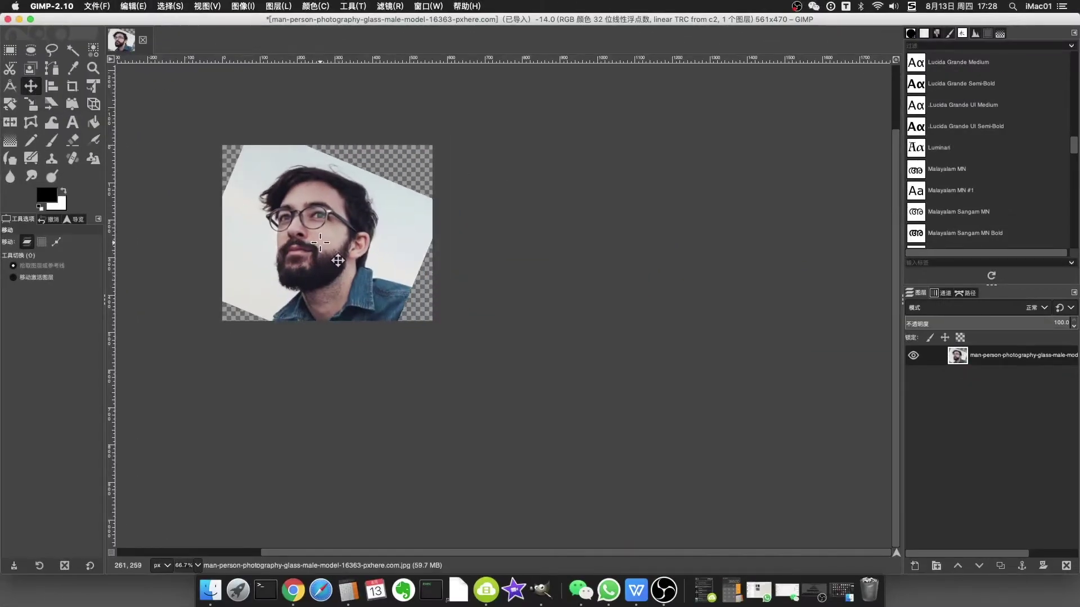
key("alt")
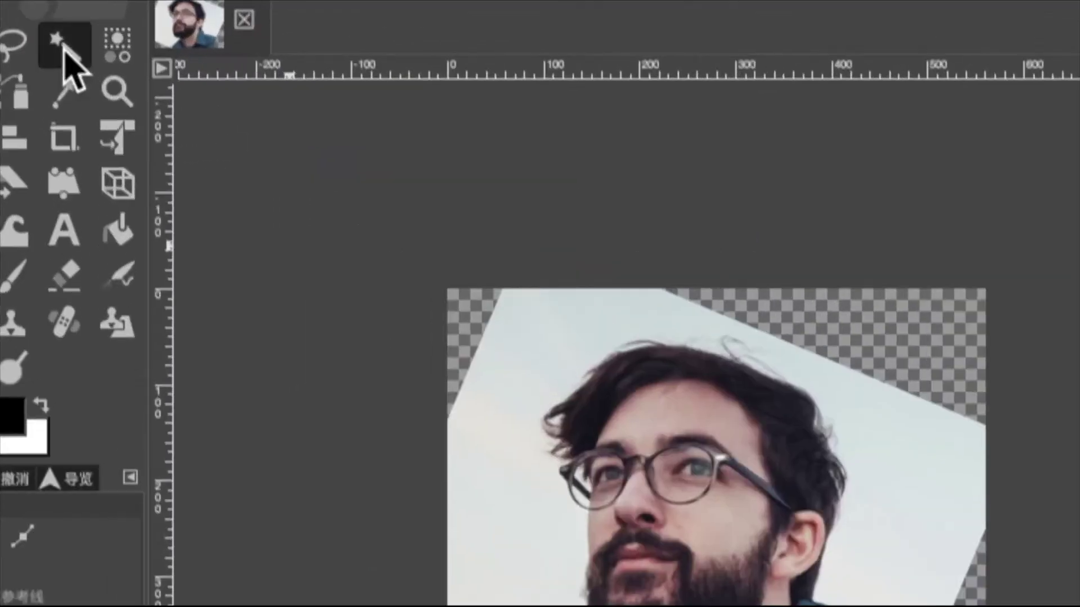
Fuzzy-select and delete the light sky beside and above the head
left_click(64, 49)
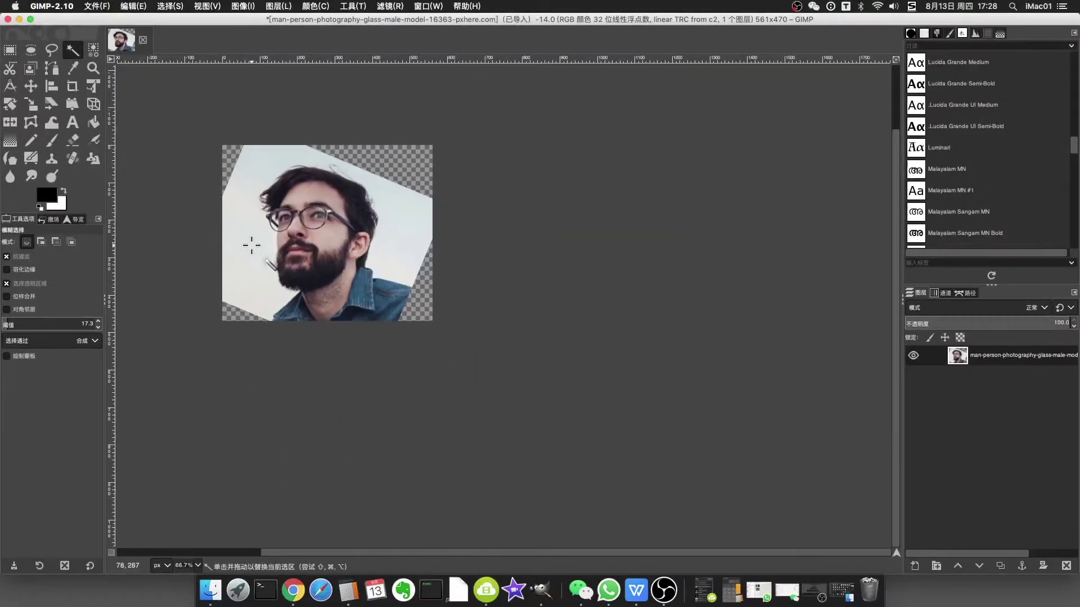
left_click(251, 245)
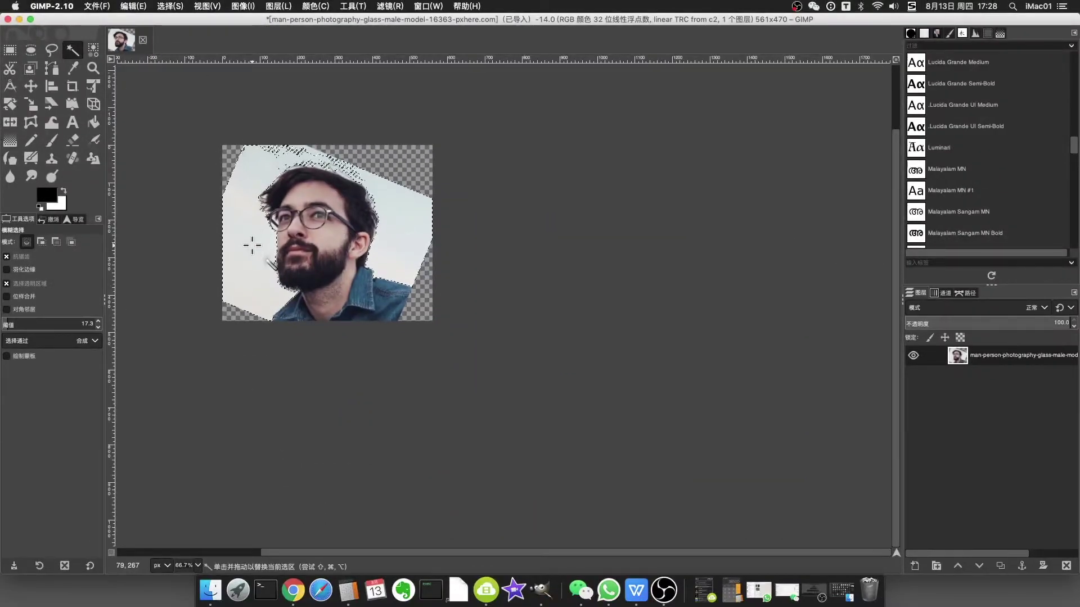
key("Delete")
left_click(306, 149)
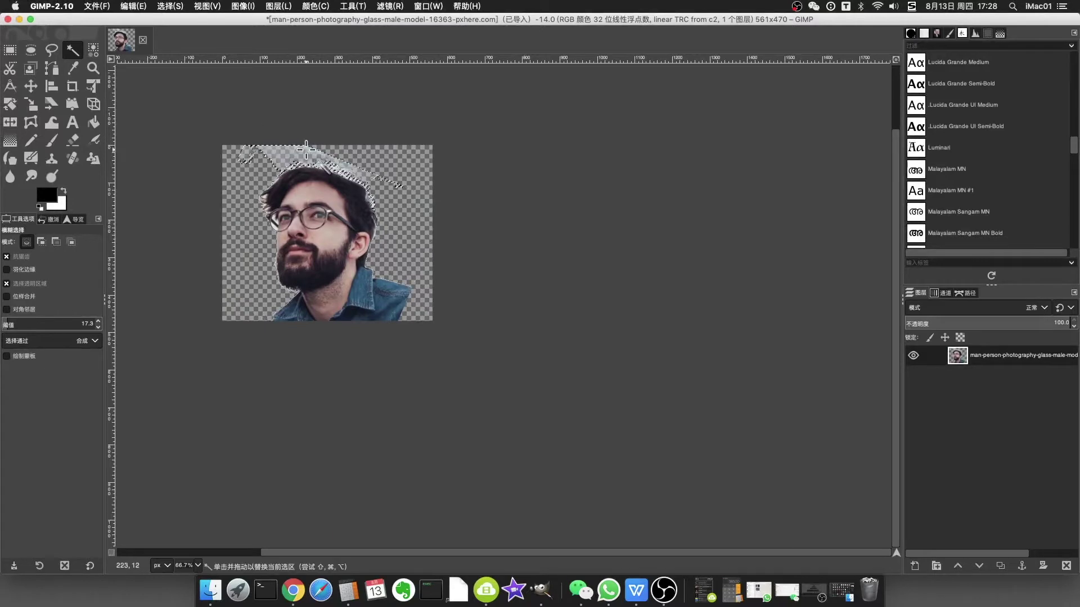
key("Delete")
Zoom in and select leftover light patches at the collar, glasses edge and hair
left_click(430, 319)
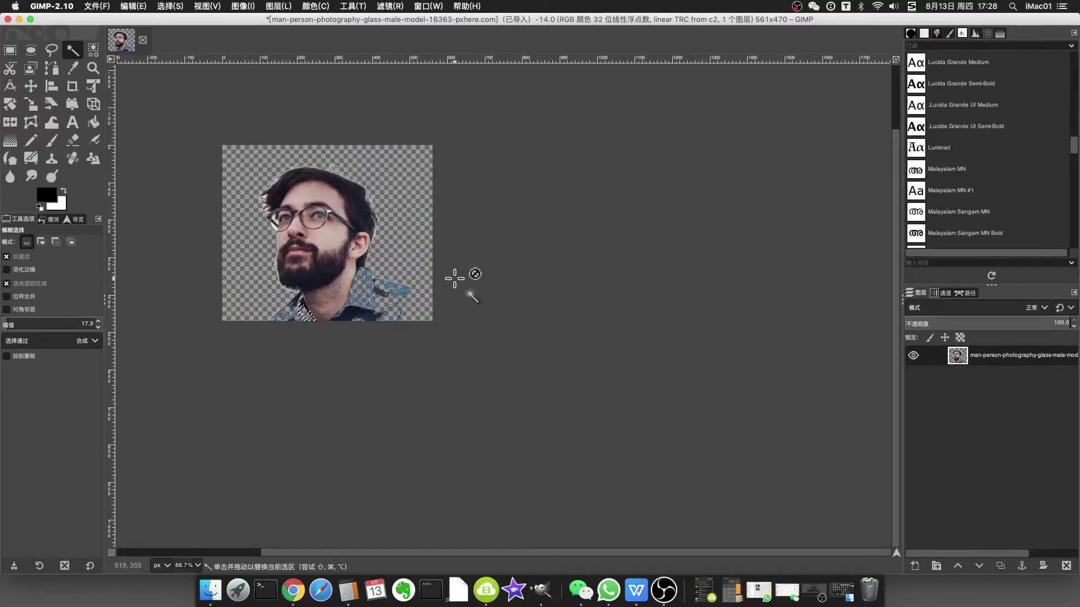
left_click(897, 59)
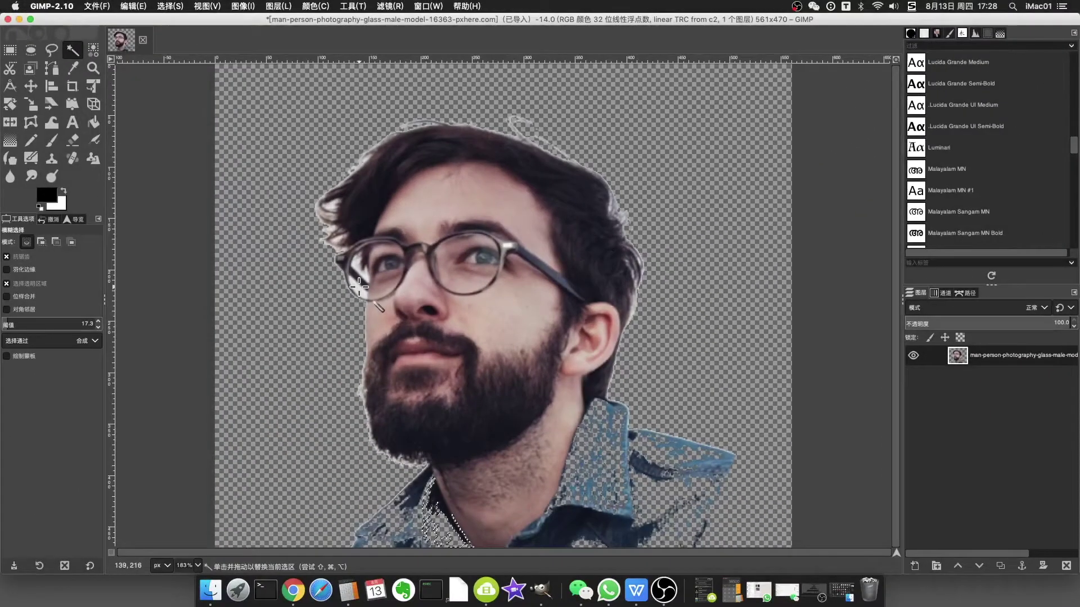
left_click(359, 286)
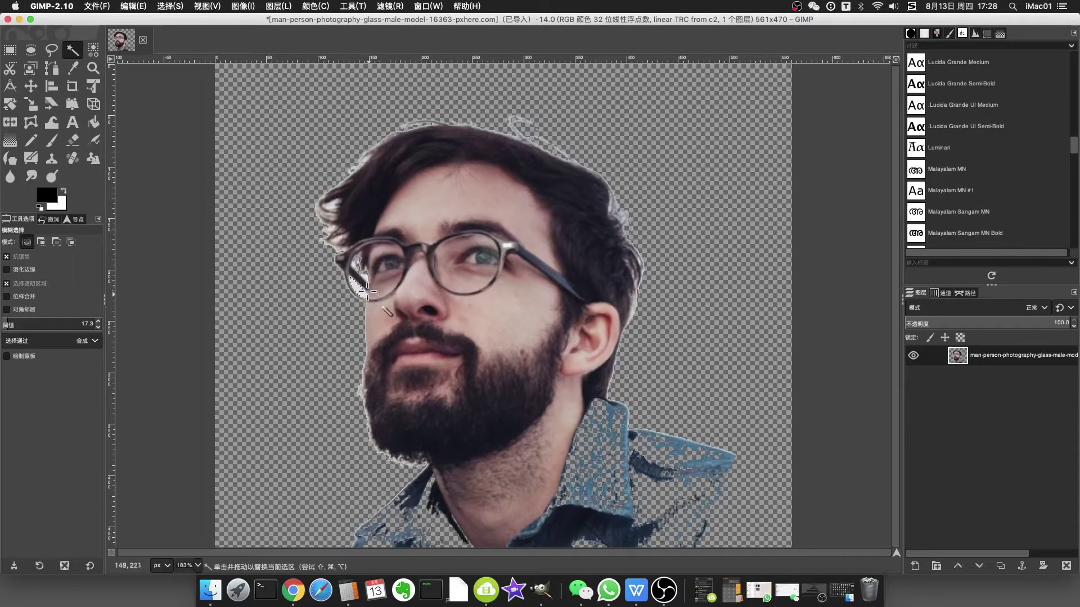
left_click(359, 270)
left_click(332, 207)
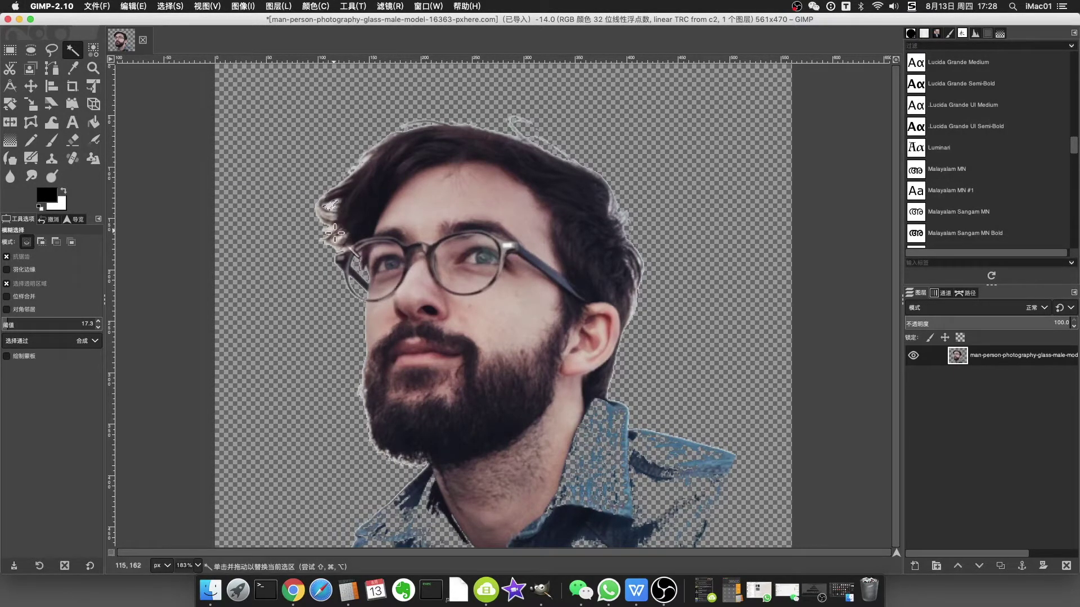
left_click(338, 239)
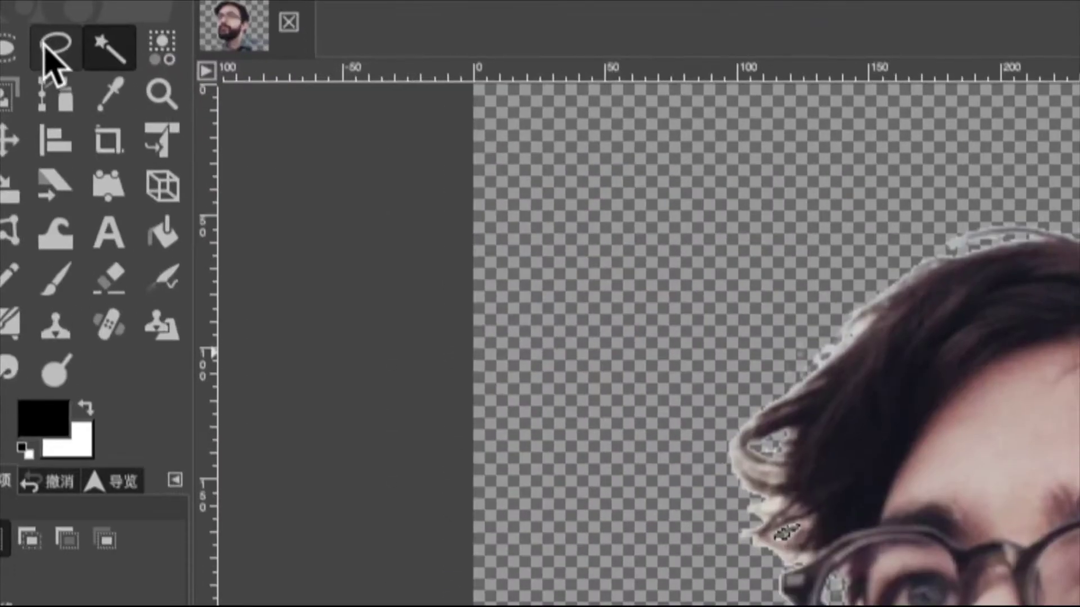
Lasso the neck and denim shirt with Free Select and delete them
left_click(51, 51)
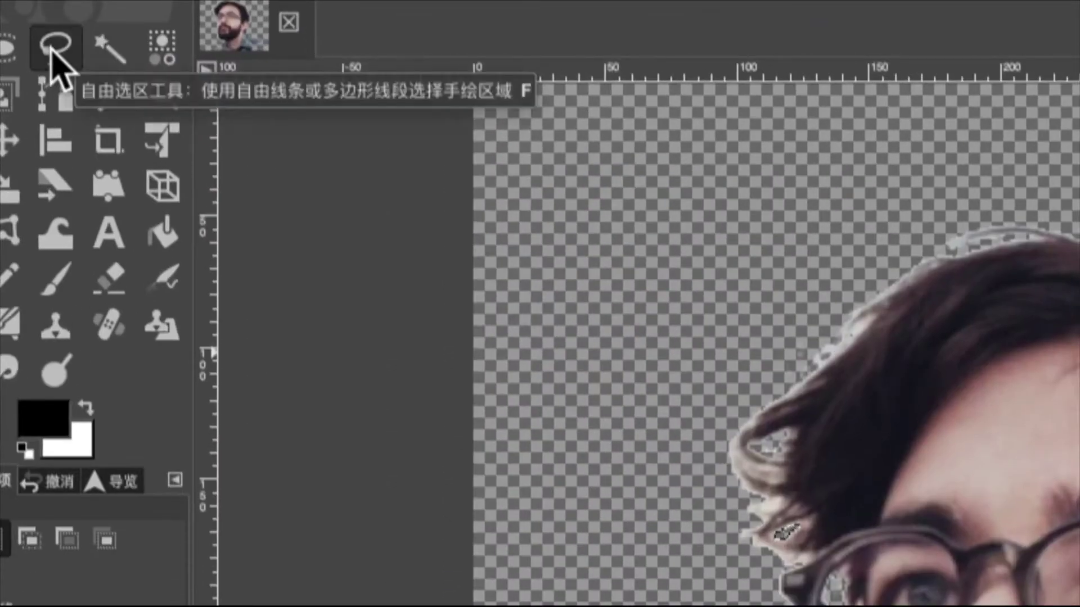
left_click(52, 50)
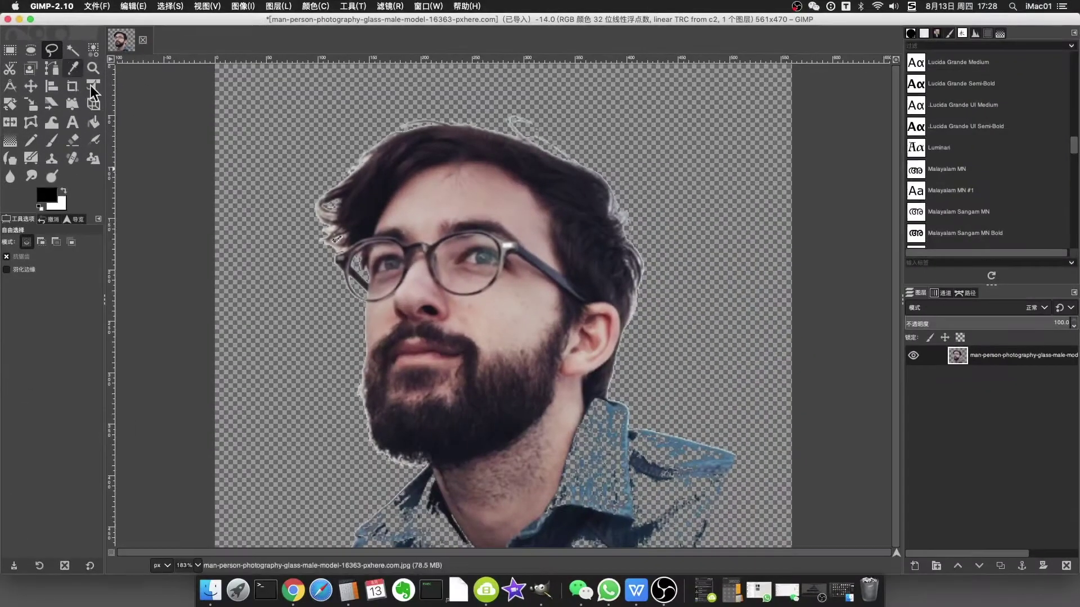
left_click(423, 466)
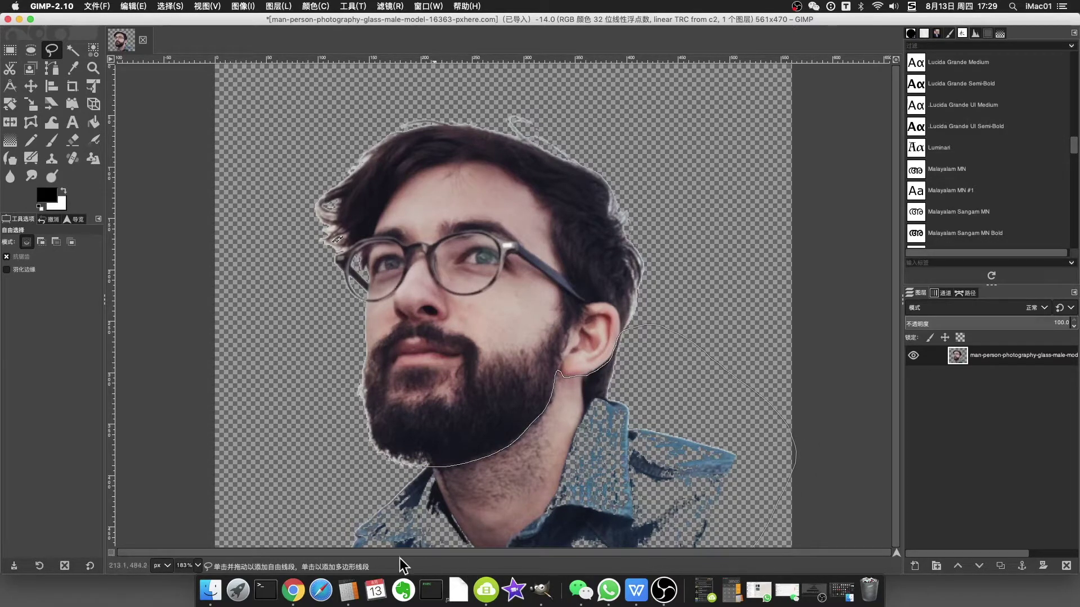
double_click(393, 471)
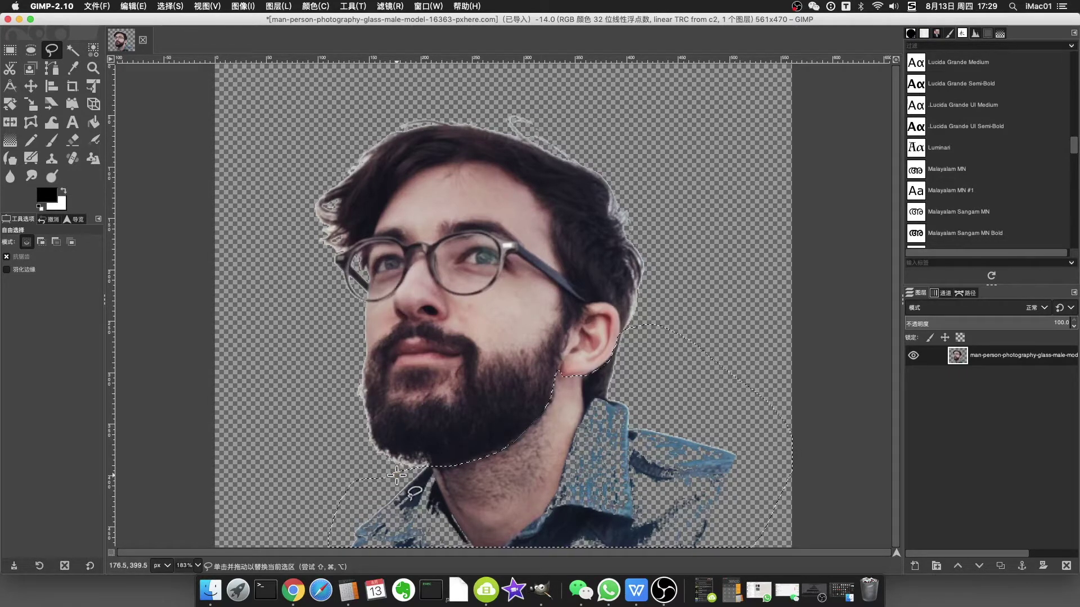
key("Delete")
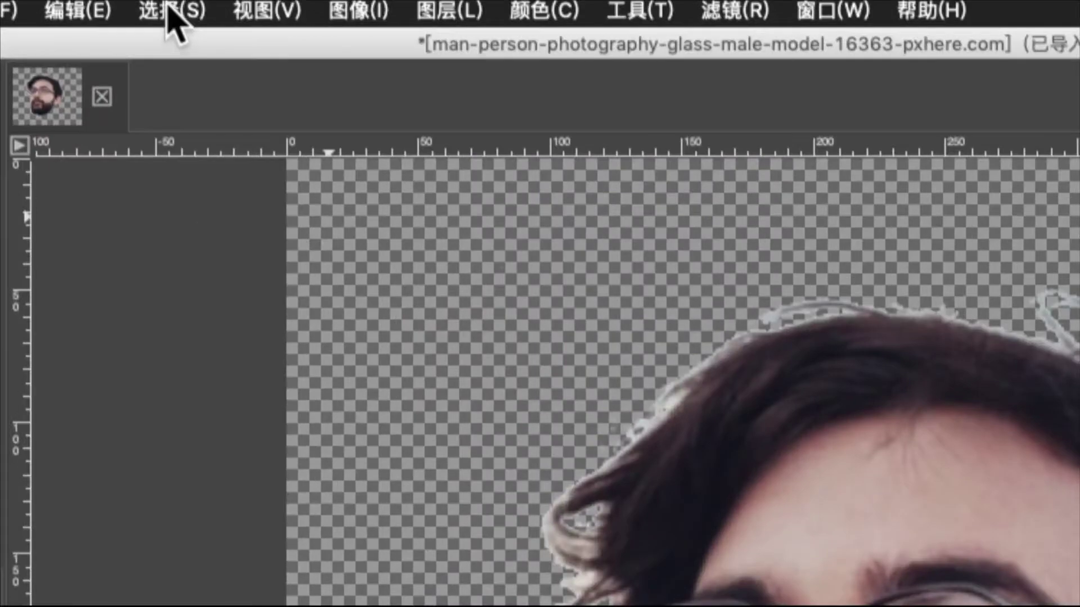
left_click(174, 11)
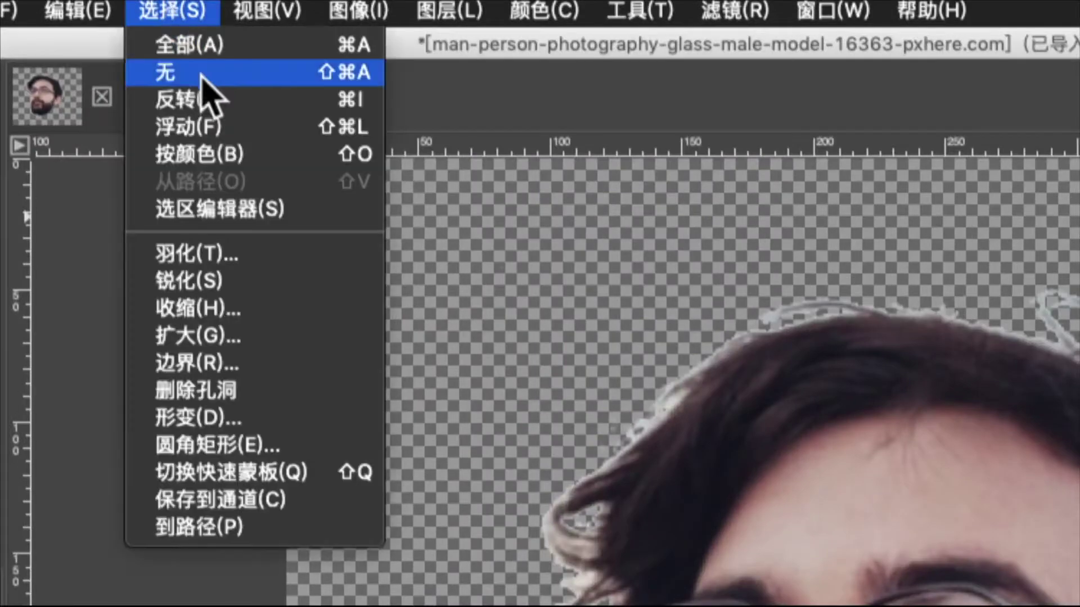
Clear the selection, duplicate the head layer and hide the original
left_click(206, 73)
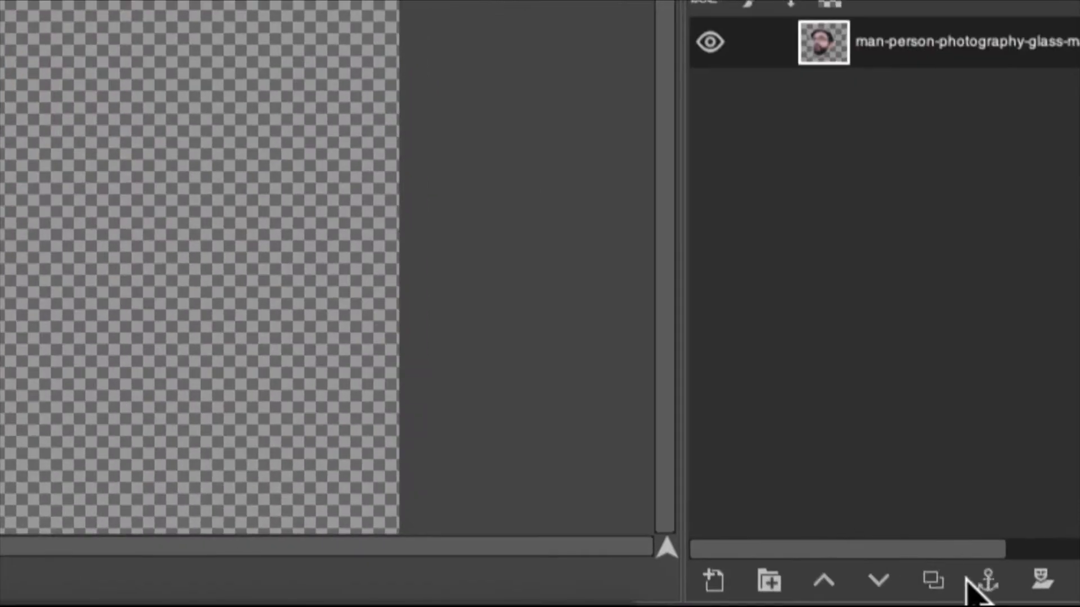
left_click(934, 581)
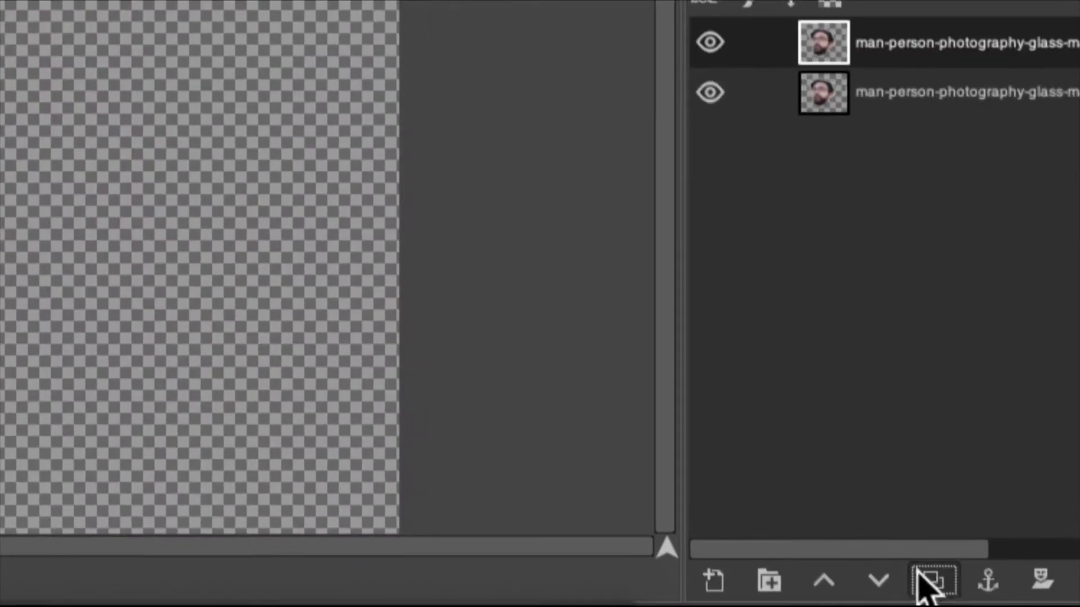
left_click(711, 92)
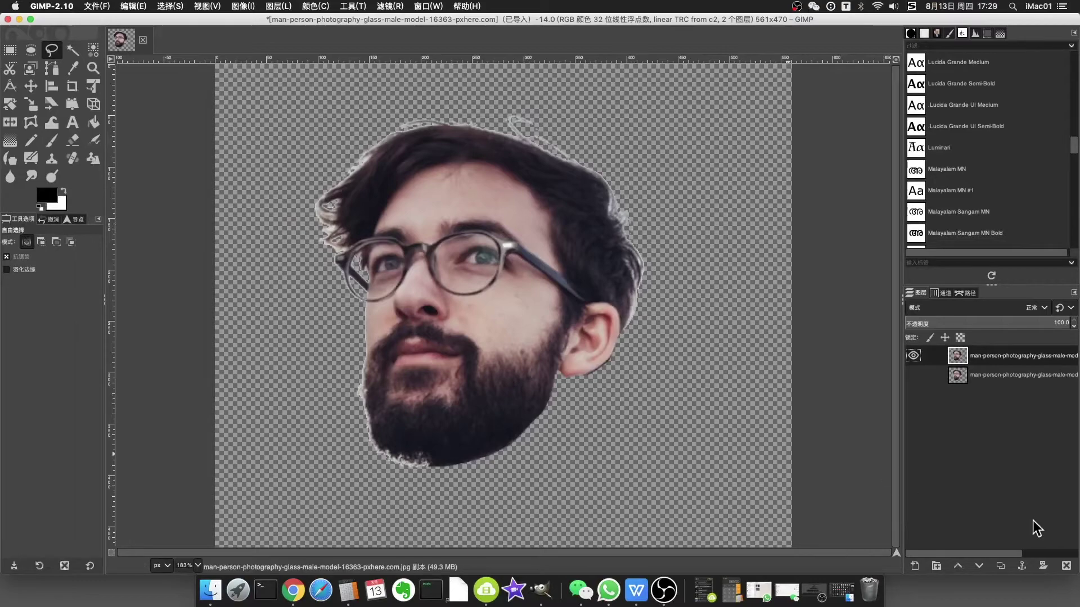
Add a white-filled layer named 1 under the top head copy, then select the top layer
left_click(1010, 374)
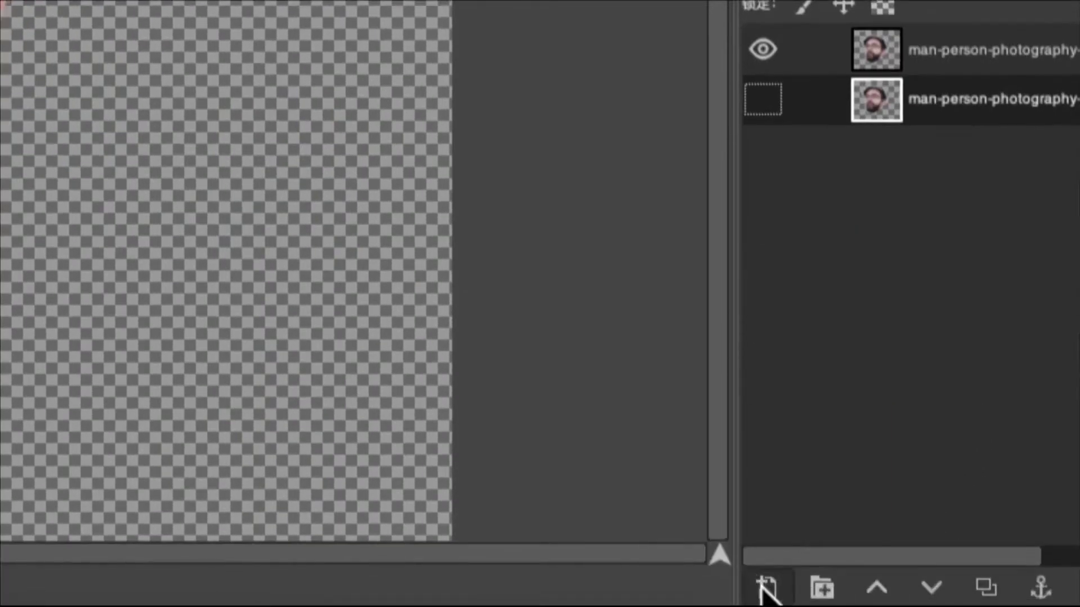
left_click(761, 587)
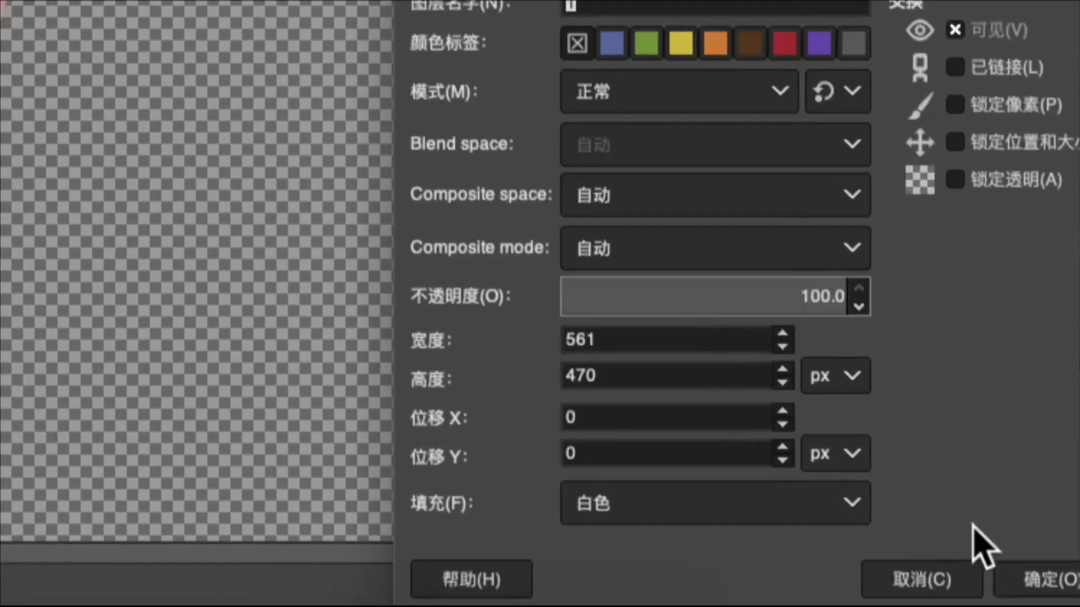
left_click(1043, 582)
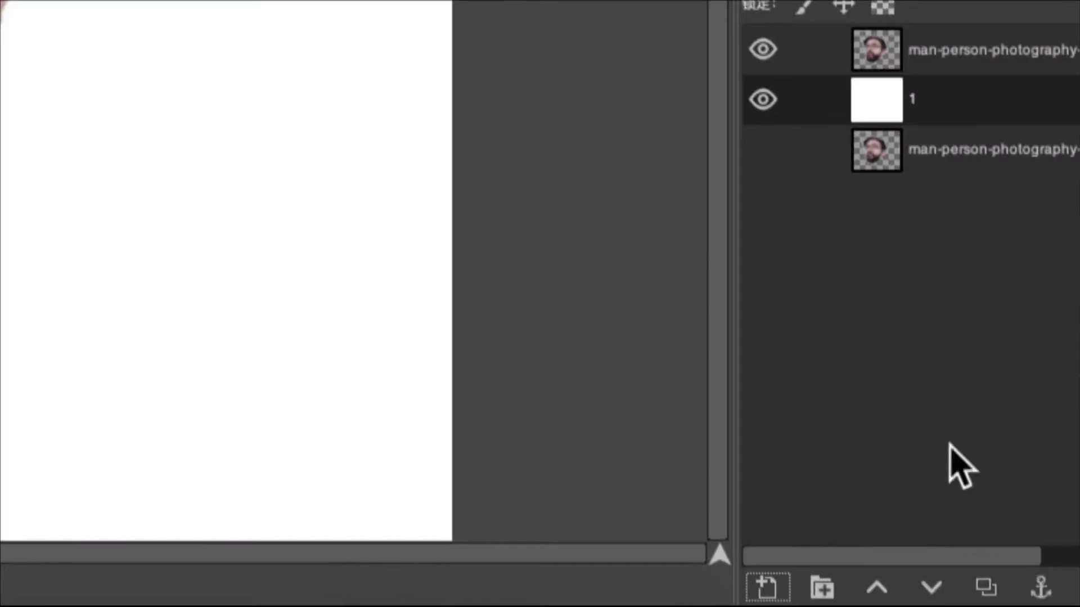
left_click(948, 54)
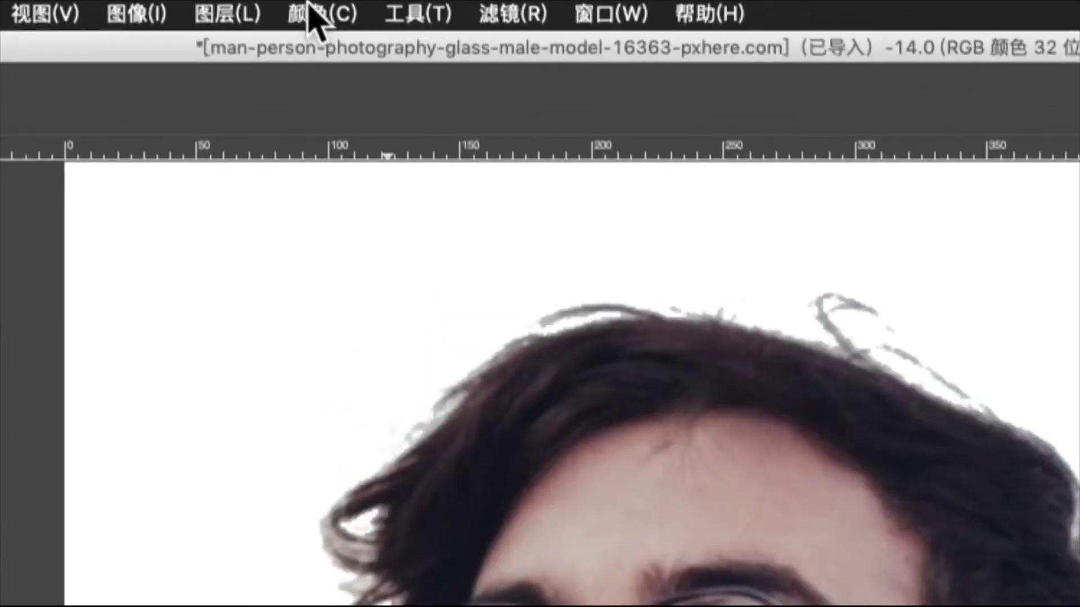
Preview a Colors > Threshold on the head and cancel it, keeping full colour
left_click(320, 13)
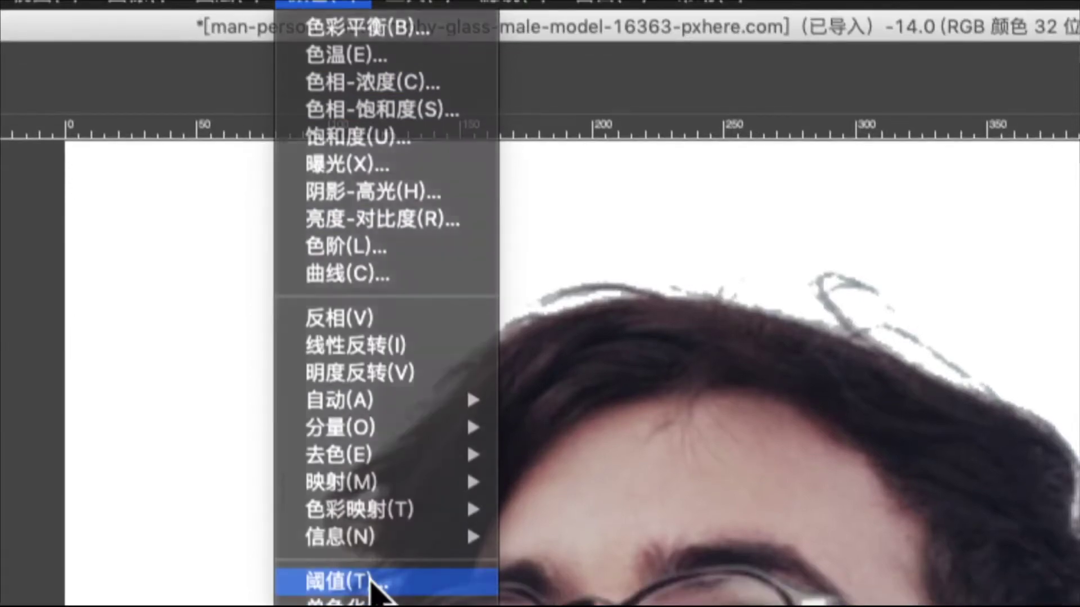
left_click(371, 579)
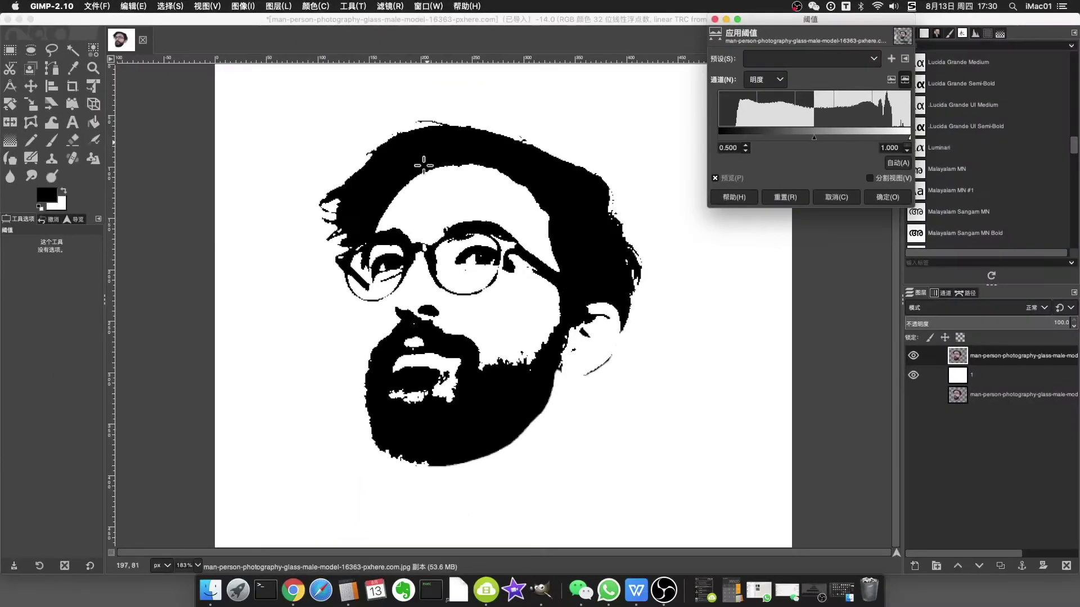
left_click(838, 198)
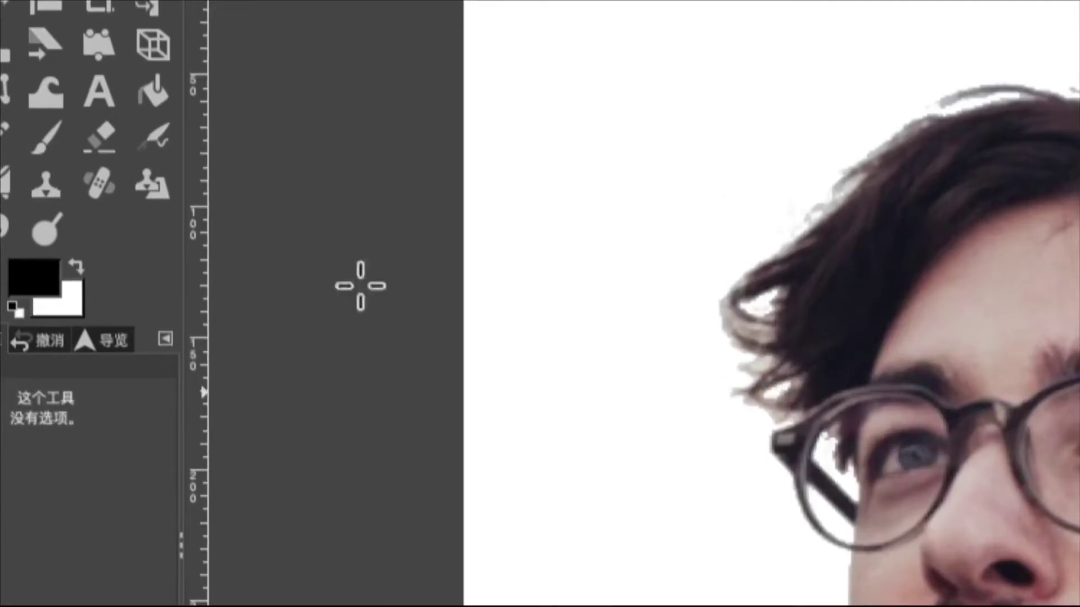
left_click(46, 134)
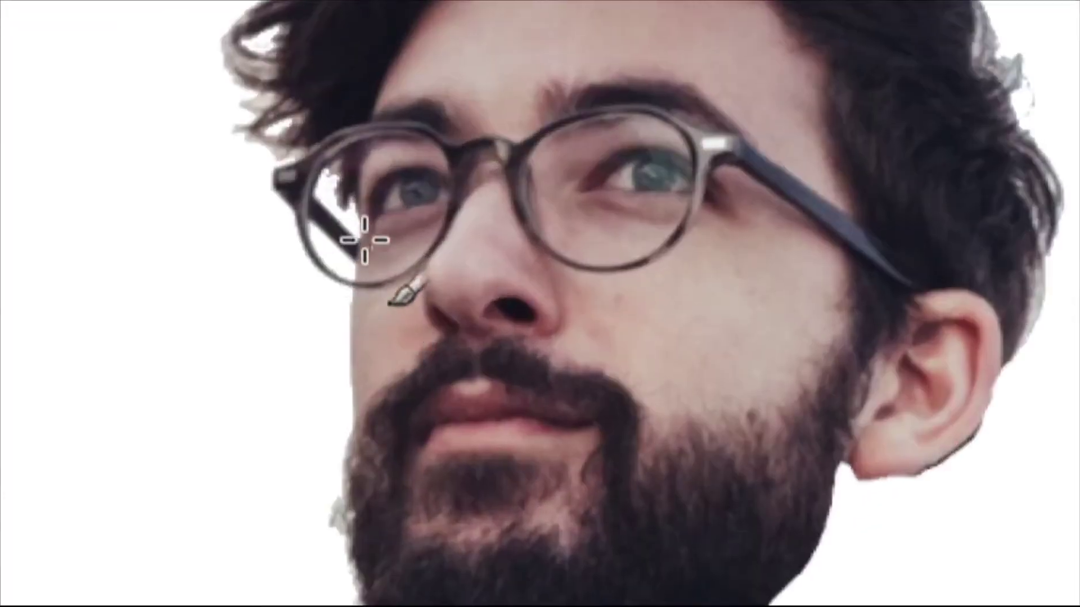
Paint black outlines along the face's left edge, nose, eyelids and ear
left_click_drag(360, 218, 351, 356)
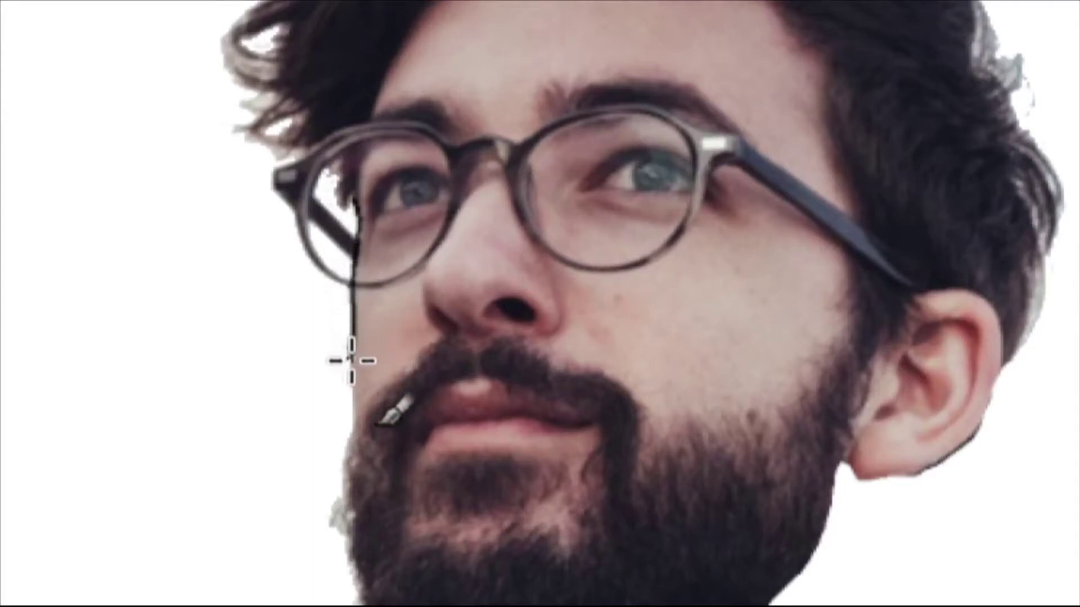
left_click_drag(351, 356, 353, 443)
mouse_move(464, 204)
left_mouse_down()
mouse_move(431, 260)
mouse_move(426, 308)
mouse_move(441, 332)
mouse_move(454, 327)
mouse_move(445, 343)
mouse_move(495, 327)
left_mouse_up()
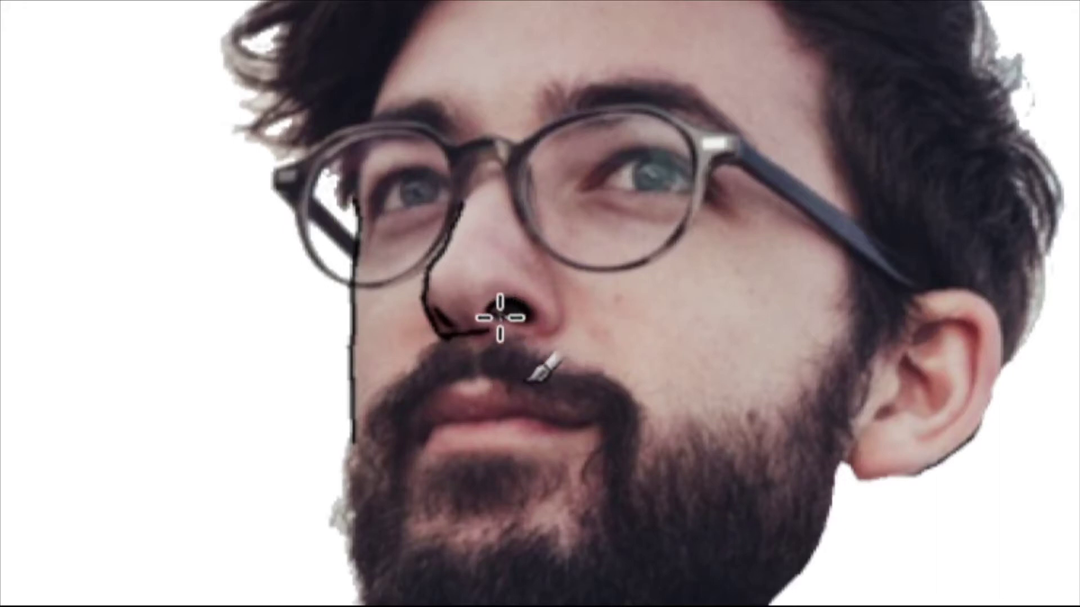
left_click_drag(582, 194, 697, 197)
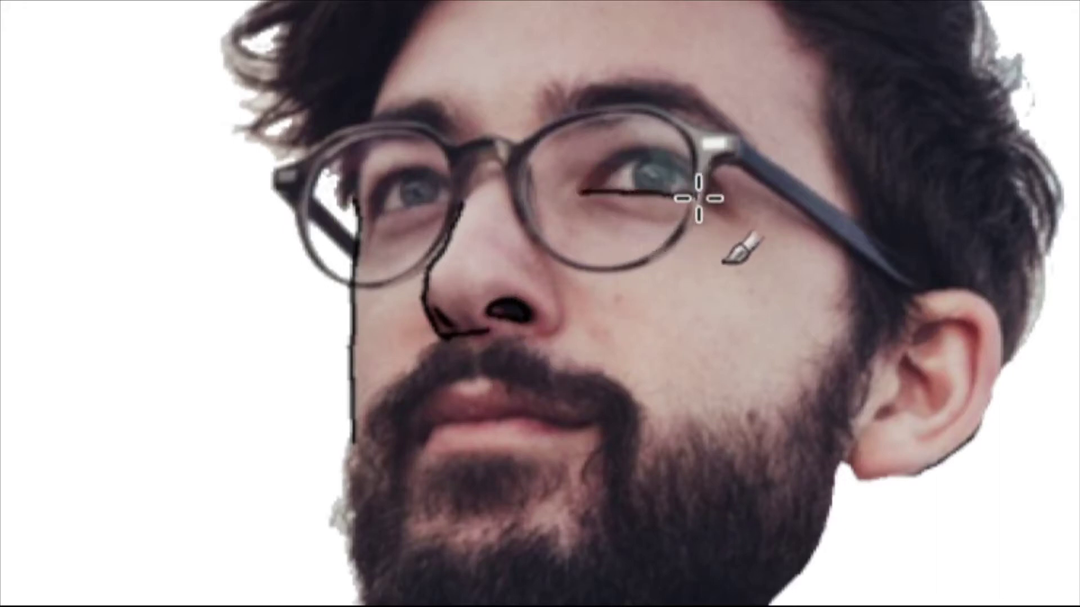
mouse_move(585, 188)
left_mouse_down()
mouse_move(617, 164)
mouse_move(666, 158)
mouse_move(711, 174)
mouse_move(724, 203)
left_mouse_up()
mouse_move(374, 218)
left_mouse_down()
mouse_move(454, 182)
mouse_move(373, 197)
mouse_move(361, 222)
left_mouse_up()
mouse_move(927, 296)
left_mouse_down()
mouse_move(964, 287)
mouse_move(997, 323)
left_mouse_up()
mouse_move(1006, 362)
left_mouse_down()
mouse_move(960, 448)
mouse_move(882, 475)
mouse_move(843, 464)
left_mouse_up()
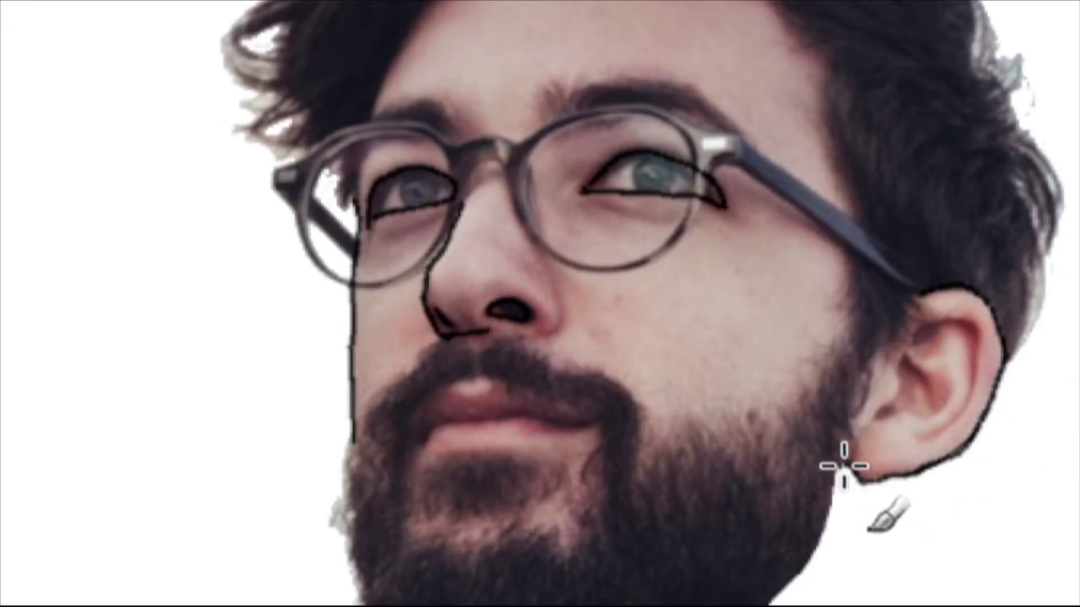
Trace the glasses arm, both lens rims and the hinge in black
mouse_move(744, 167)
left_mouse_down()
mouse_move(878, 248)
mouse_move(735, 137)
mouse_move(656, 106)
mouse_move(726, 165)
mouse_move(703, 174)
mouse_move(689, 226)
mouse_move(629, 265)
mouse_move(615, 272)
mouse_move(542, 241)
mouse_move(513, 183)
mouse_move(545, 243)
mouse_move(601, 268)
left_mouse_up()
mouse_move(703, 126)
left_mouse_down()
mouse_move(651, 101)
mouse_move(579, 111)
mouse_move(513, 154)
left_mouse_up()
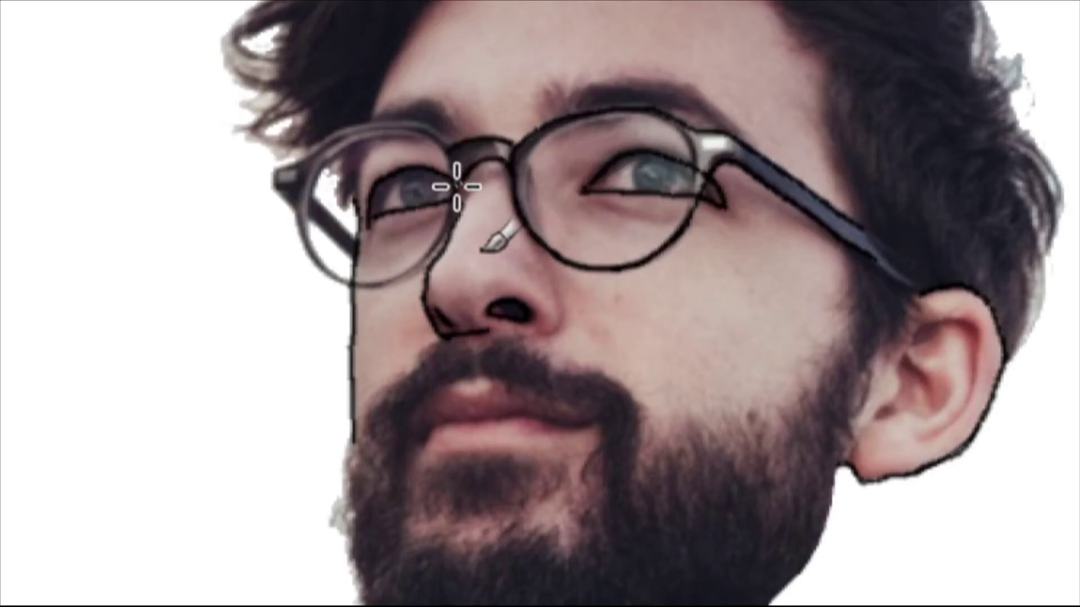
left_click_drag(433, 241, 354, 285)
mouse_move(319, 240)
left_mouse_down()
mouse_move(308, 253)
mouse_move(309, 222)
left_mouse_up()
mouse_move(309, 144)
left_mouse_down()
mouse_move(349, 126)
mouse_move(434, 126)
mouse_move(458, 159)
left_mouse_up()
left_click_drag(293, 164, 285, 181)
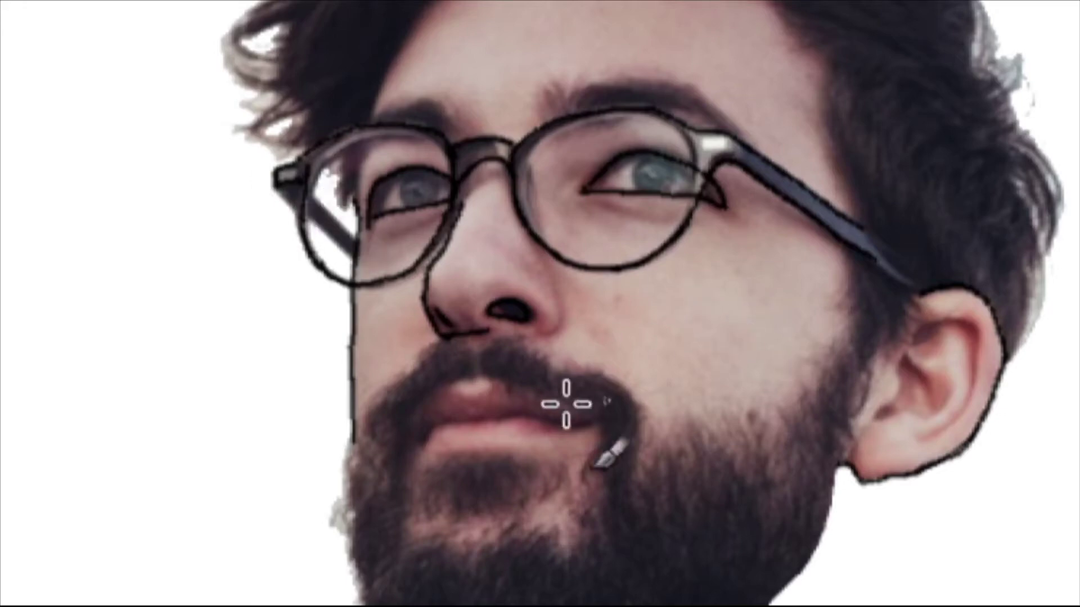
Outline the upper and lower lips, closing both corners
mouse_move(430, 392)
left_mouse_down()
mouse_move(588, 400)
mouse_move(601, 422)
left_mouse_up()
mouse_move(434, 385)
left_mouse_down()
mouse_move(409, 439)
mouse_move(473, 448)
mouse_move(602, 424)
left_mouse_up()
left_click_drag(407, 442, 414, 461)
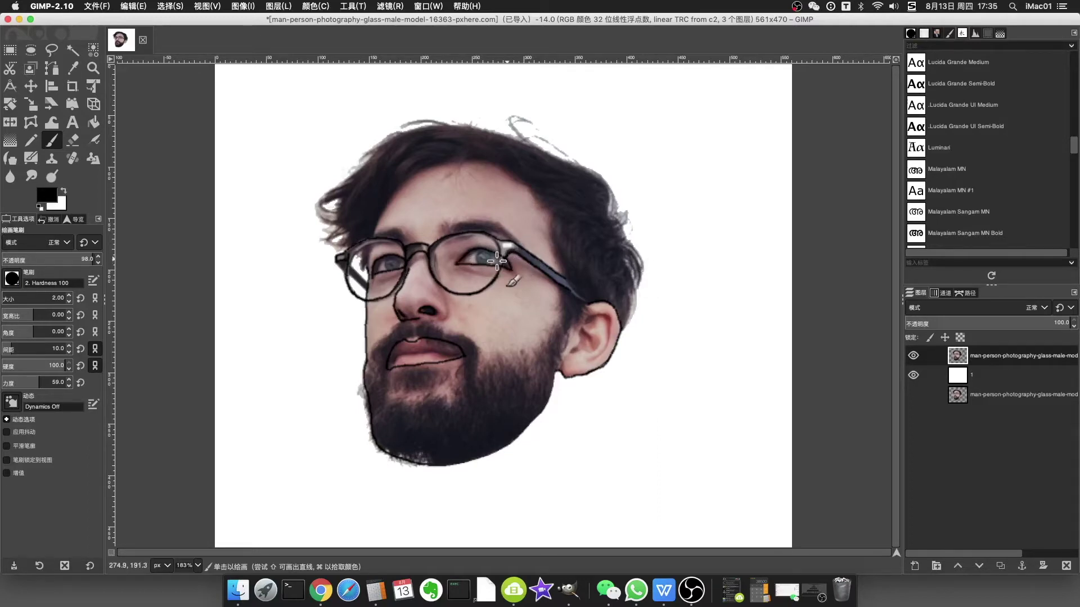
scroll(493, 267, "up", 2)
scroll(511, 261, "up", 2)
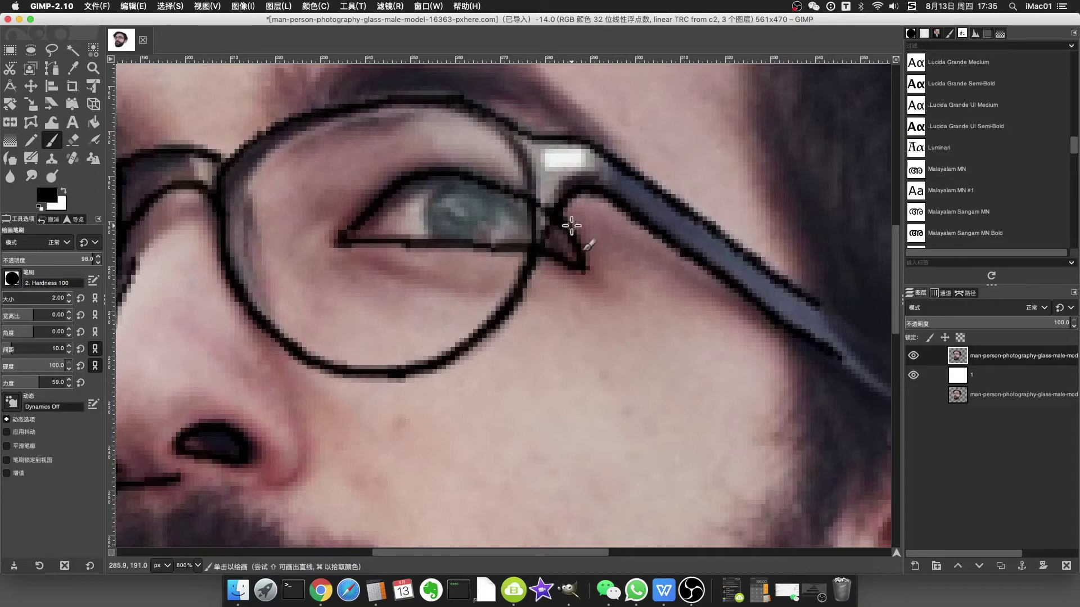
scroll(571, 226, "up", 1)
scroll(571, 226, "up", 1)
scroll(571, 227, "down", 4)
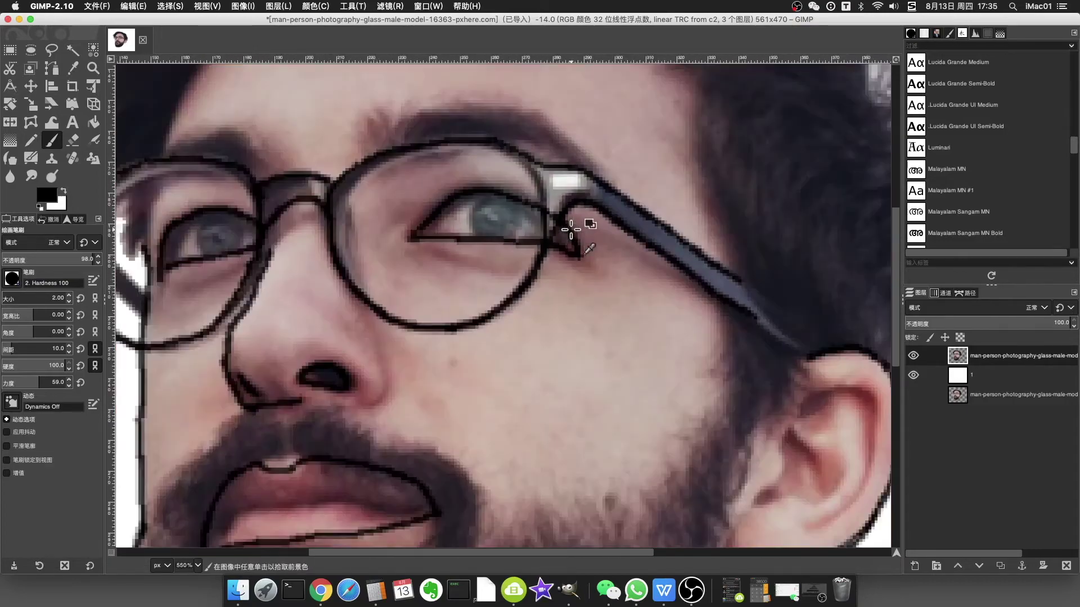
scroll(571, 229, "down", 1)
scroll(571, 229, "down", 1)
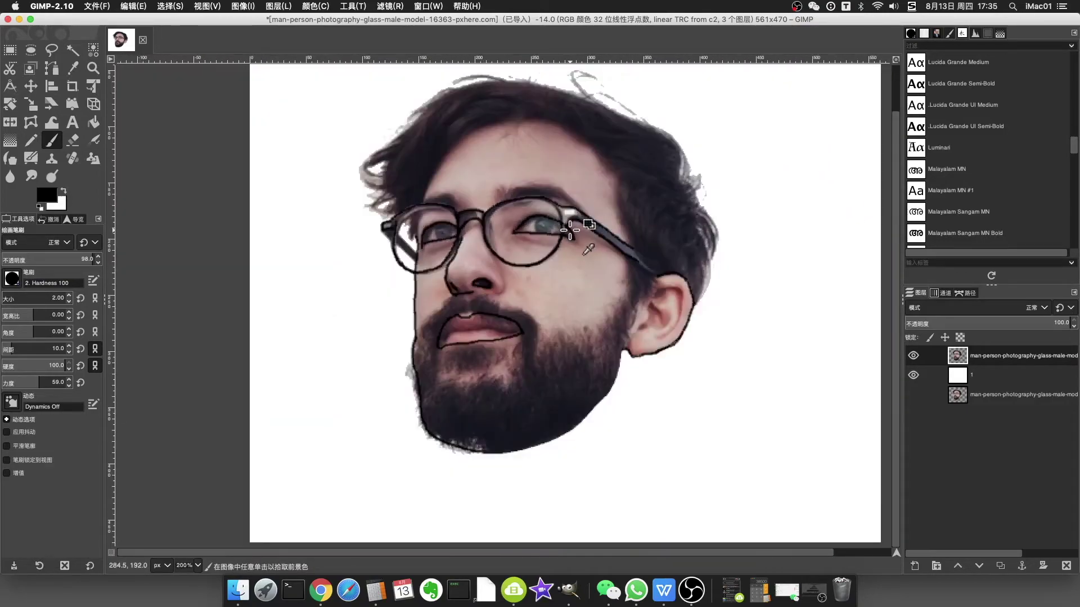
scroll(570, 229, "down", 1)
scroll(570, 229, "down", 1)
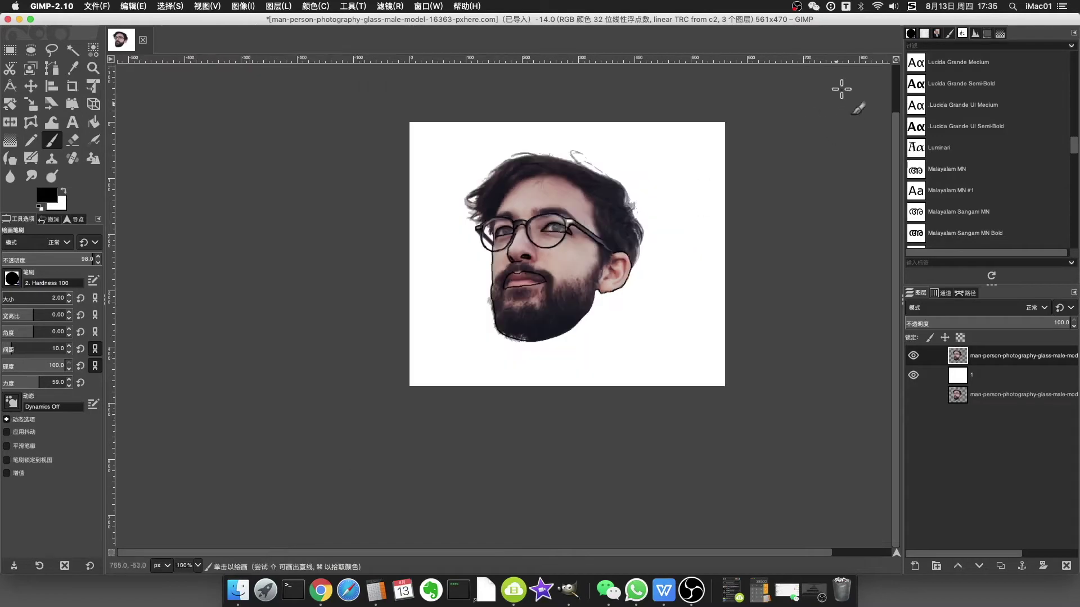
left_click(896, 59)
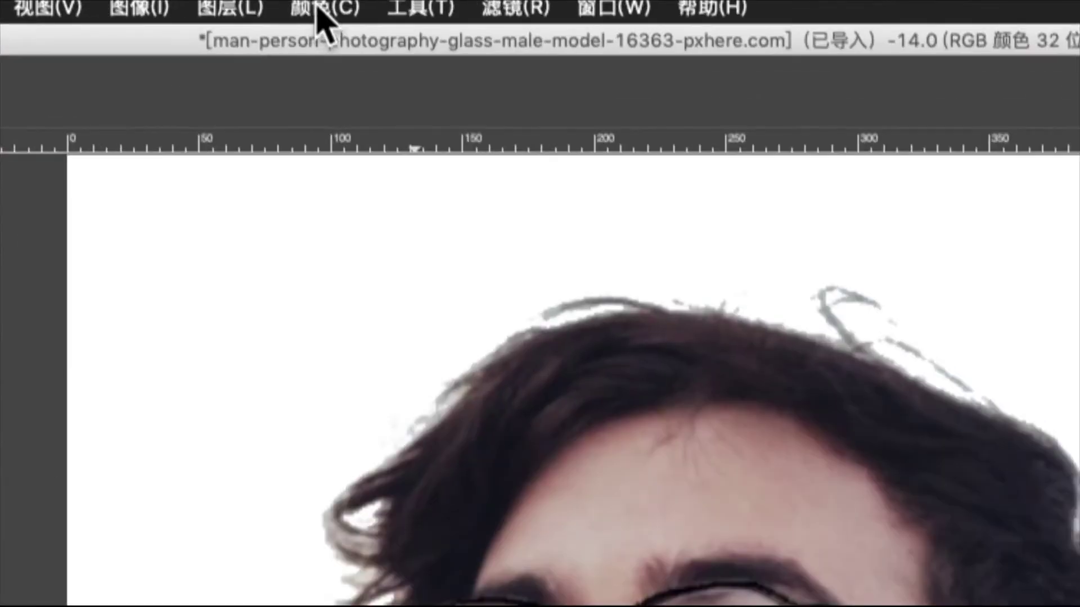
left_click(313, 7)
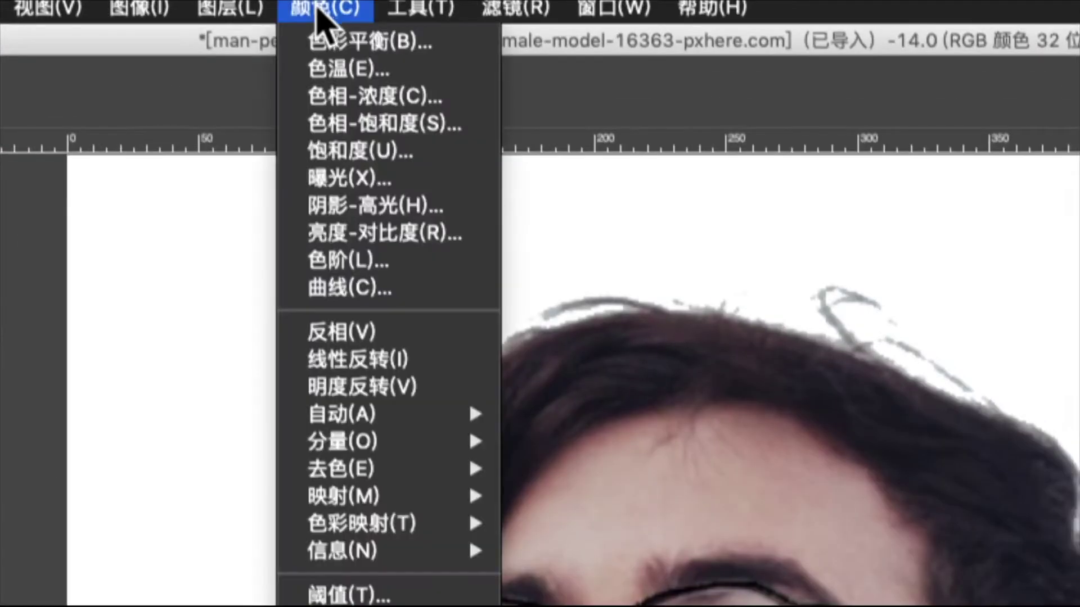
Apply a Colors > Threshold to turn the outlined head stark black-and-white
left_click(389, 588)
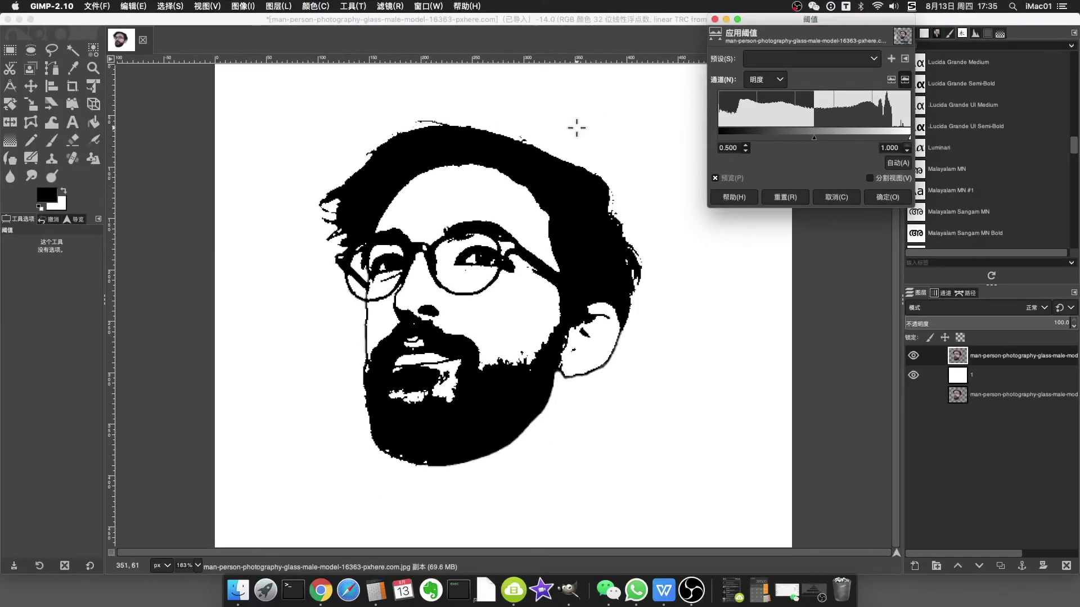
scroll(393, 340, "up", 2)
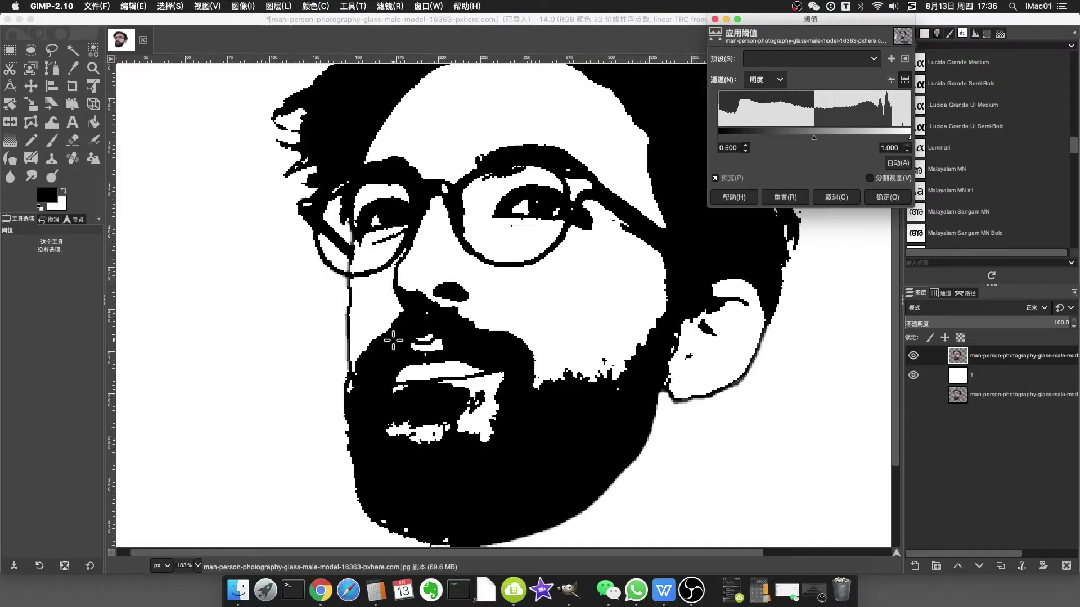
scroll(393, 340, "up", 1)
scroll(393, 341, "down", 1)
scroll(393, 340, "up", 1)
left_click(51, 140)
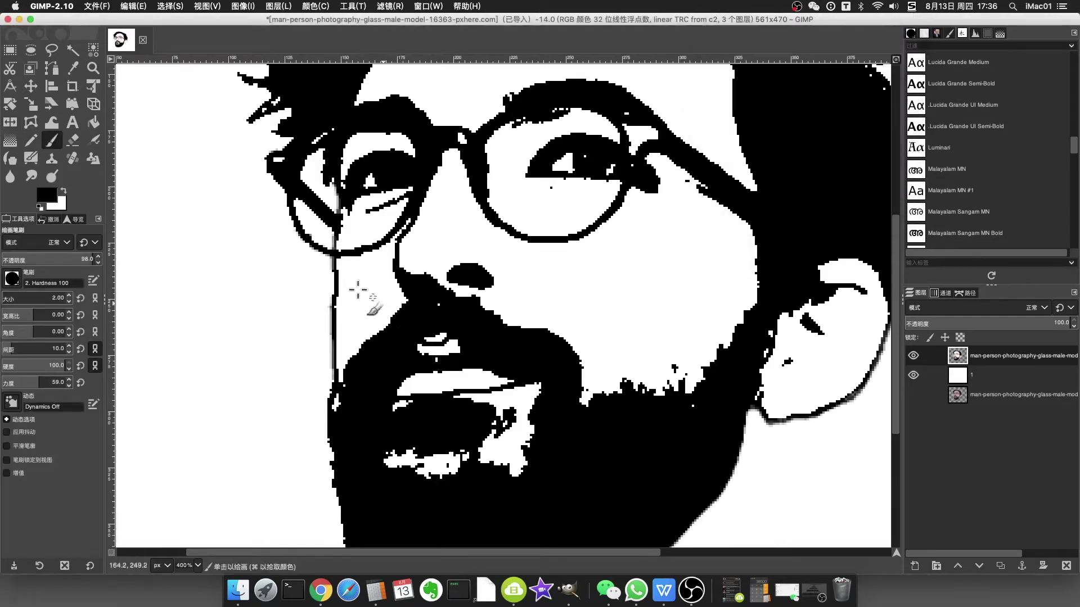
Touch up the cheek outline beside the nose with the paintbrush
scroll(332, 270, "left", 5)
left_click(425, 297)
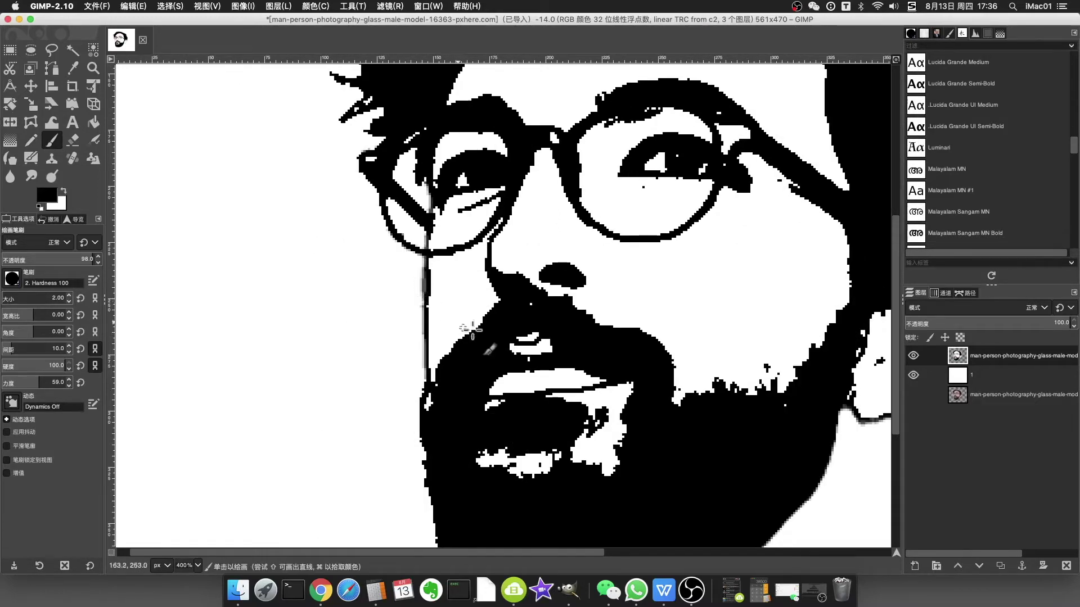
scroll(539, 305, "down", 1, "ctrl")
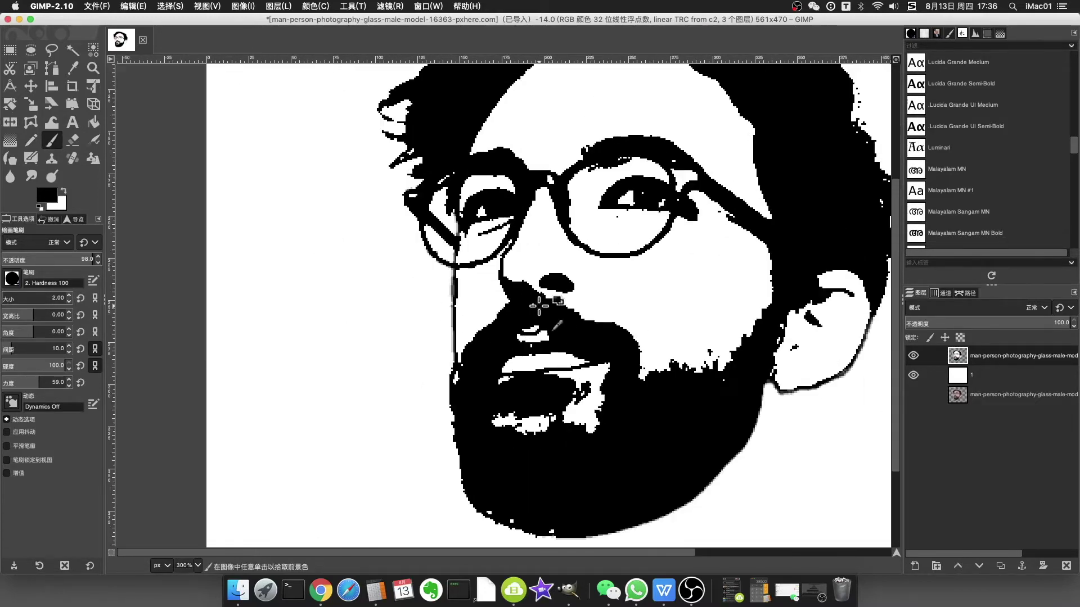
scroll(539, 306, "down", 1, "ctrl")
scroll(539, 305, "up", 1, "ctrl")
scroll(539, 306, "up", 2, "ctrl")
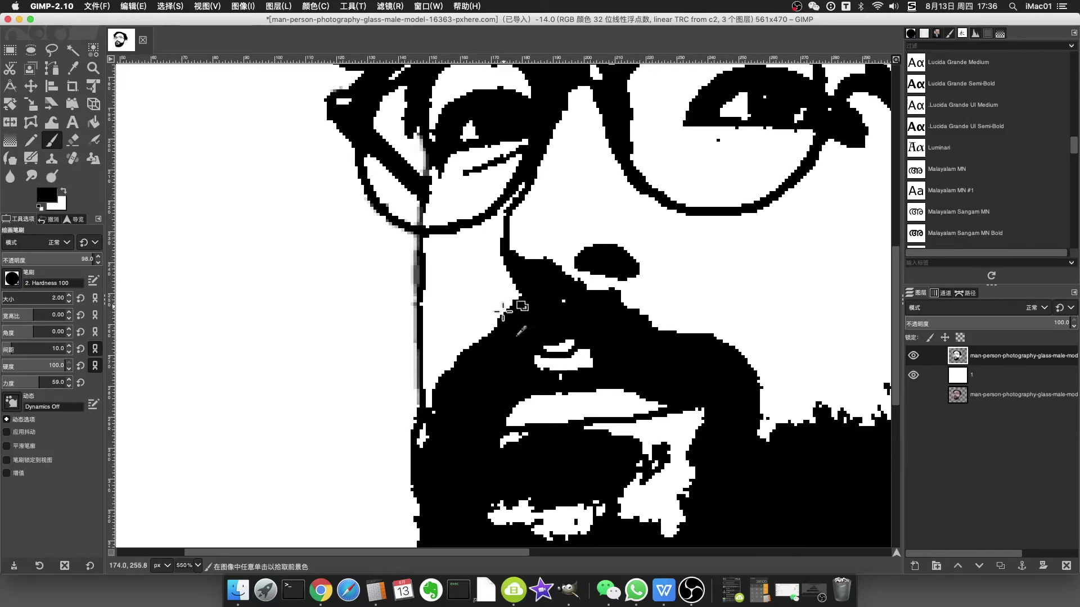
left_click(72, 139)
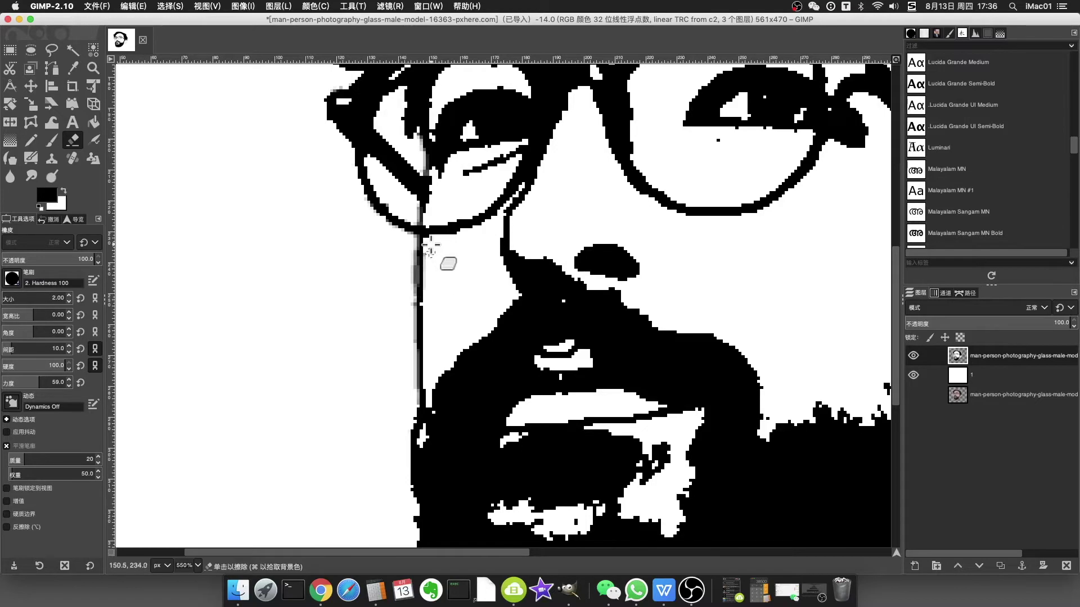
Erase the stray grey specks beside the glasses frame and zoom to fit the portrait
left_click(432, 314)
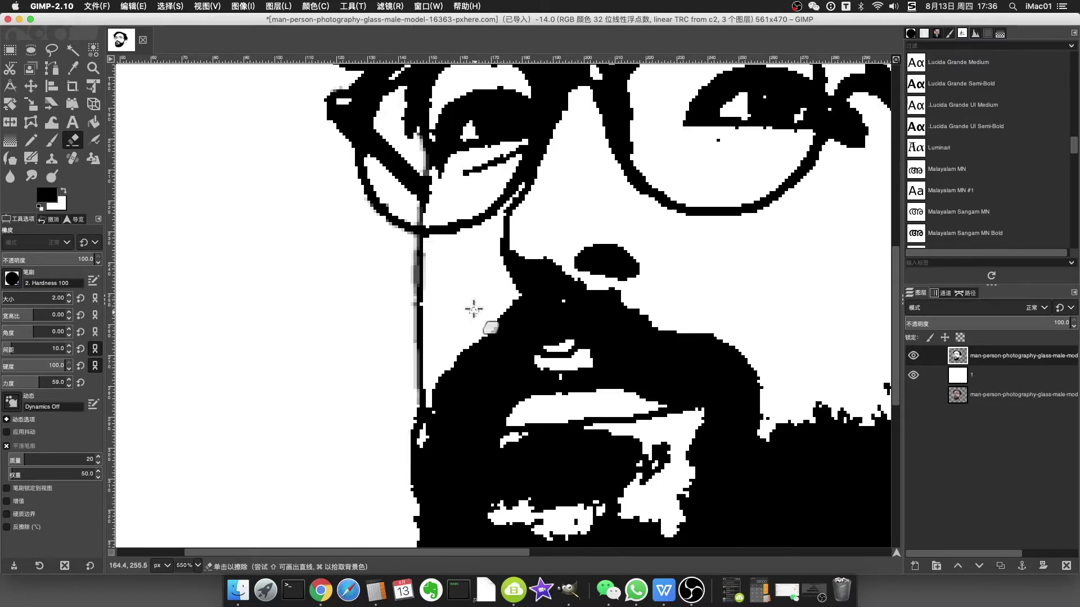
scroll(470, 313, "down", 2)
scroll(470, 313, "down", 1)
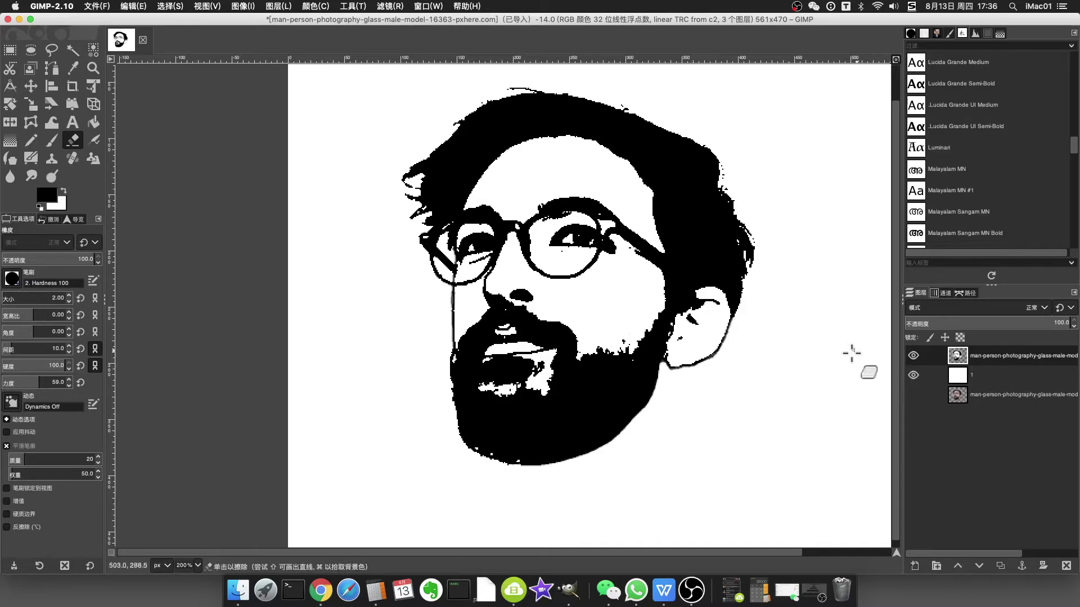
scroll(821, 356, "down", 1)
scroll(819, 356, "down", 1)
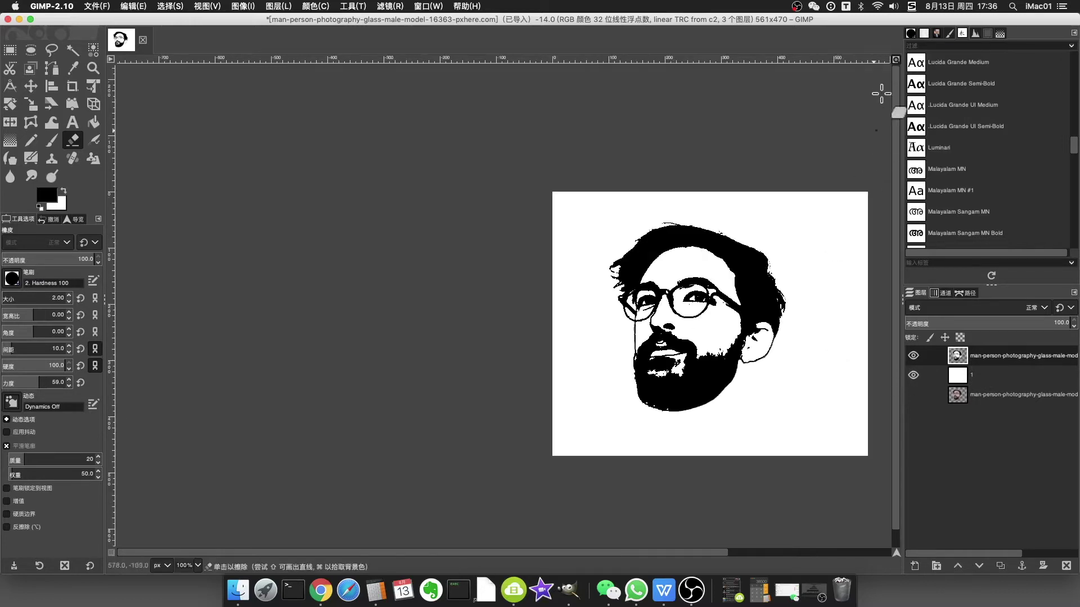
left_click(895, 60)
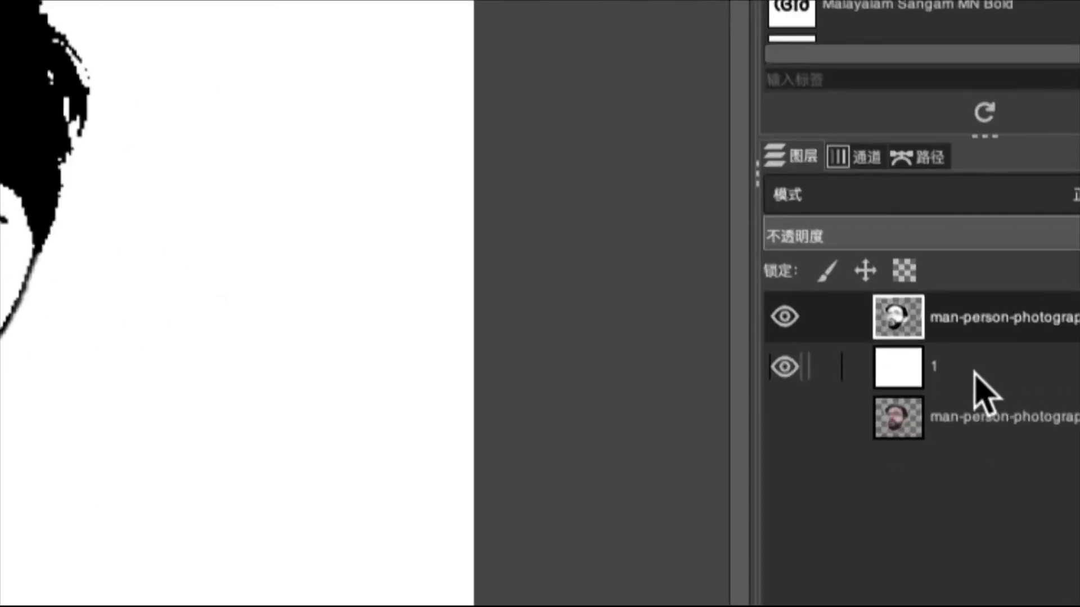
left_click(982, 374)
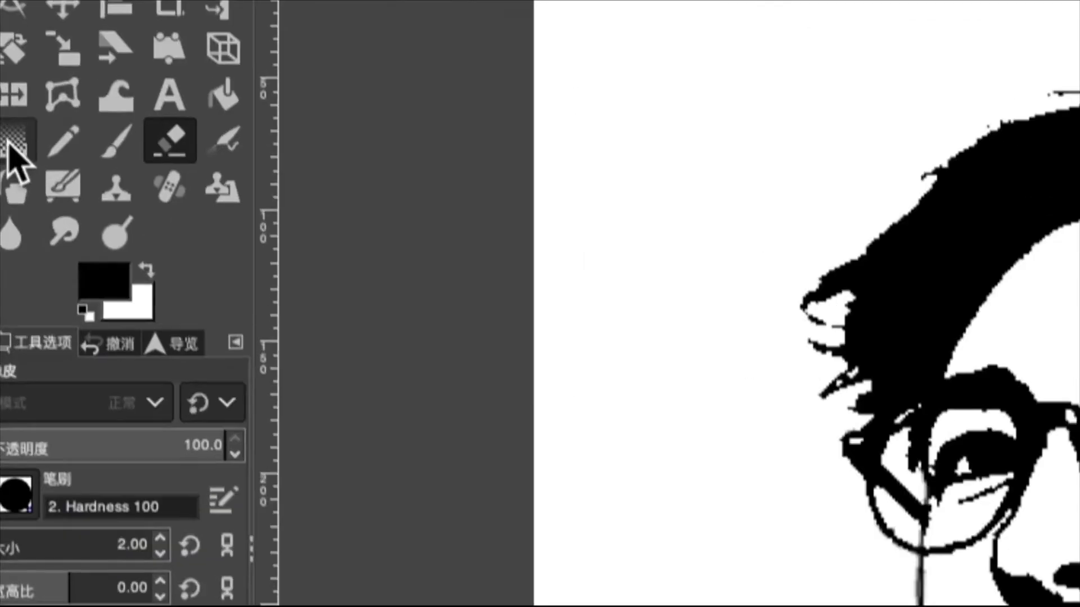
Fill layer 1 with a Full Saturation Spectrum rainbow gradient across the canvas
left_click(15, 143)
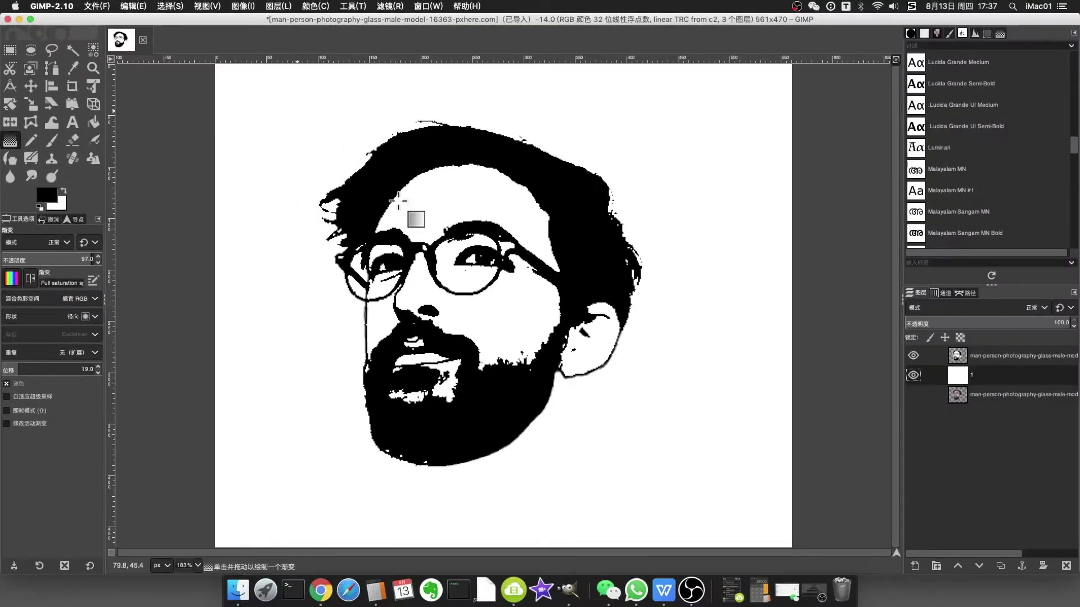
left_click_drag(297, 111, 734, 494)
key("Return")
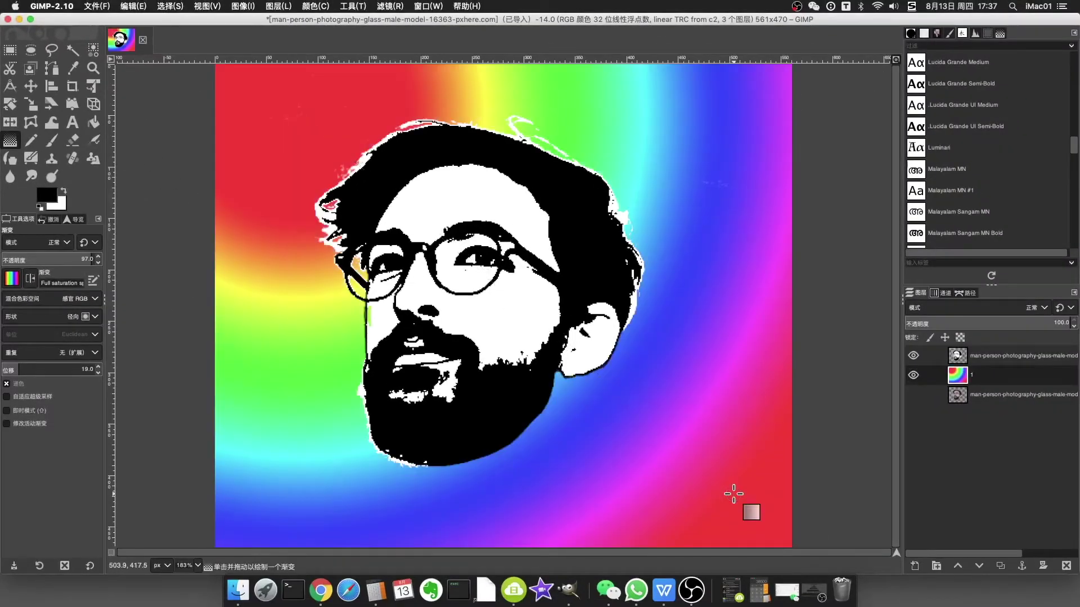
Make layer 1 visible and the top portrait layer active
left_click(907, 367)
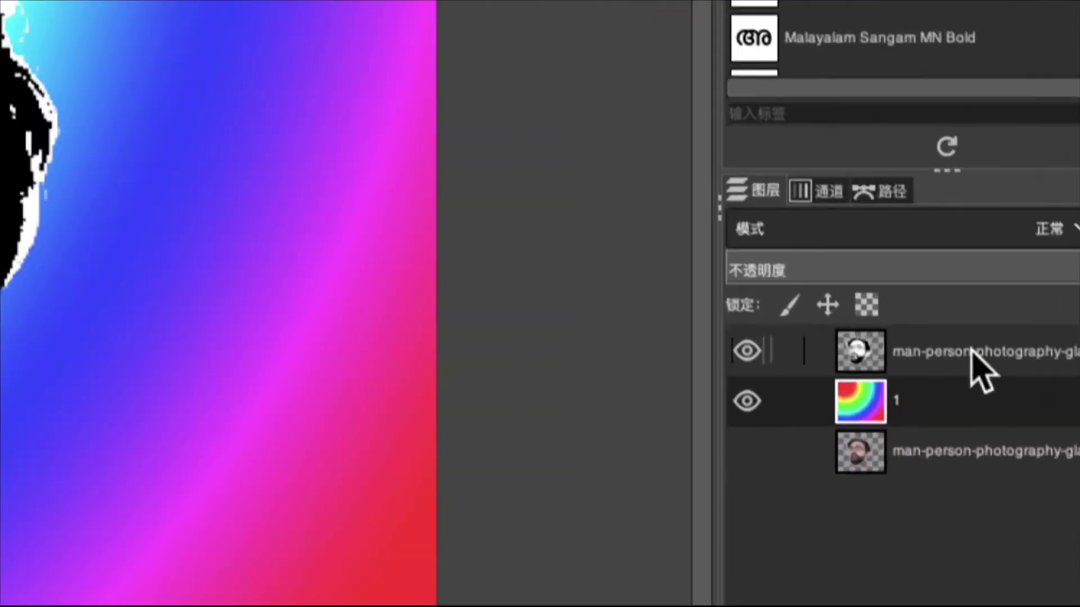
left_click(1022, 360)
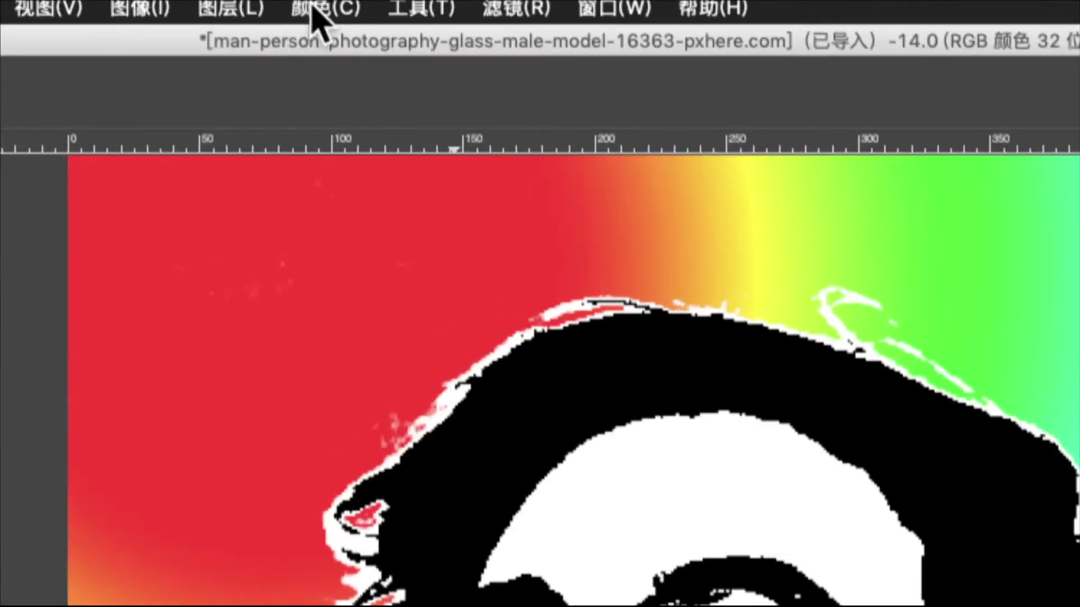
left_click(310, 6)
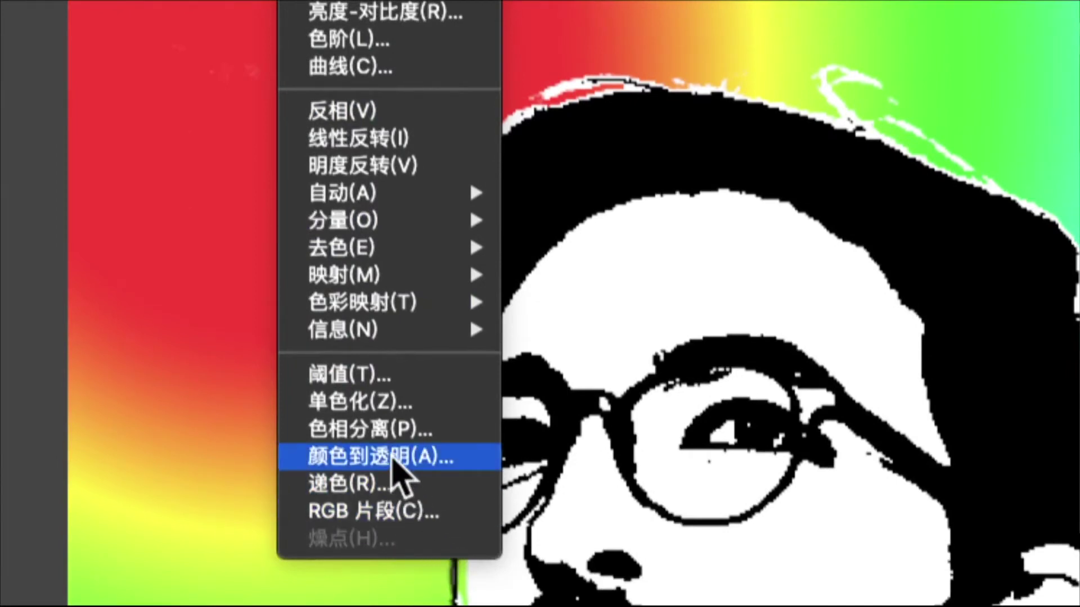
Apply Color to Alpha with white to the top portrait layer
left_click(392, 459)
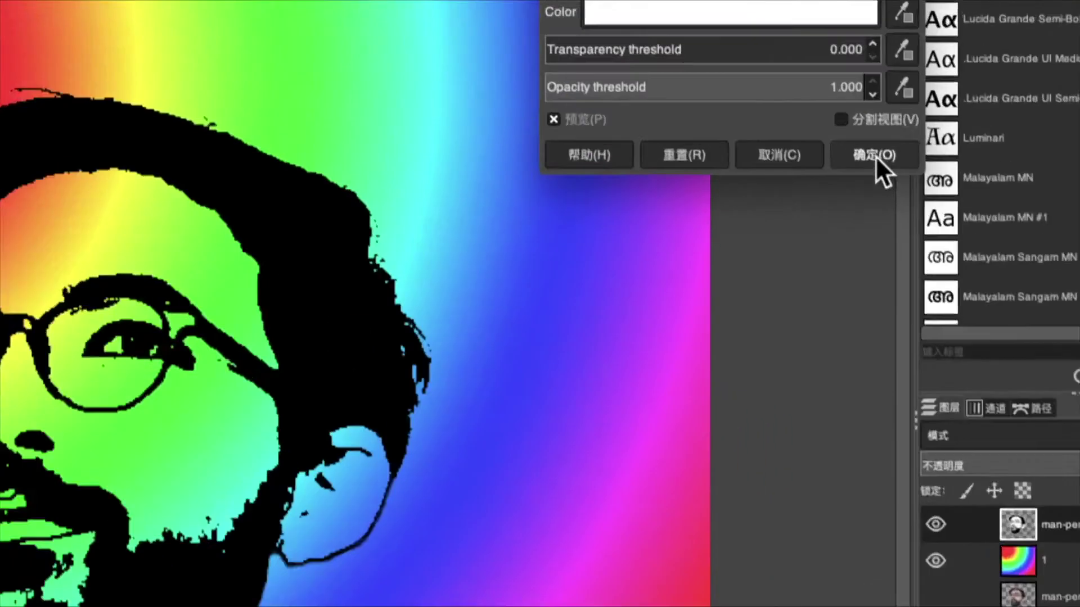
left_click(880, 158)
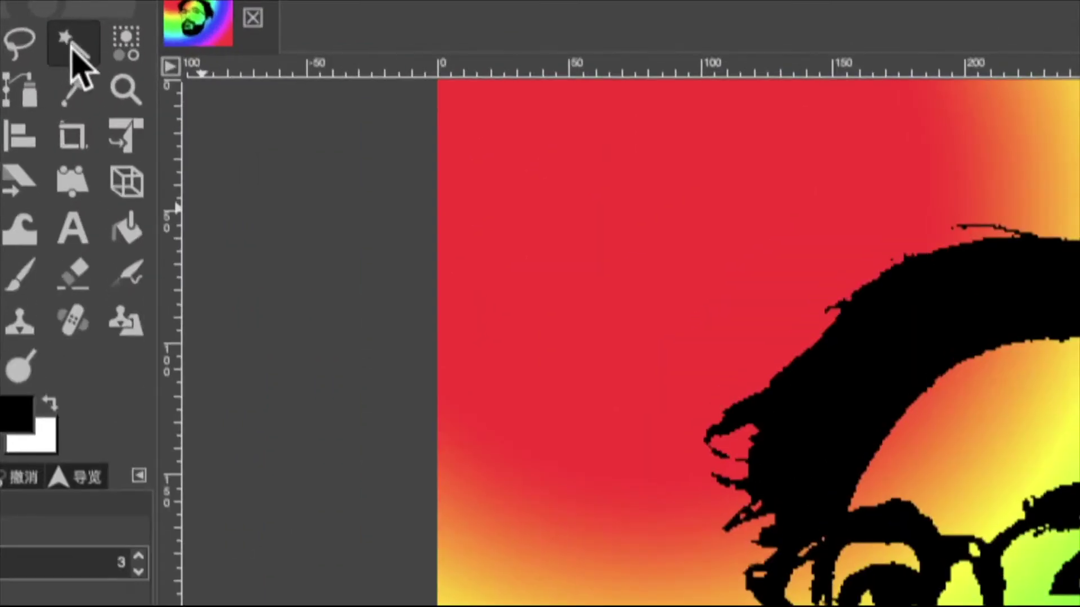
left_click(72, 45)
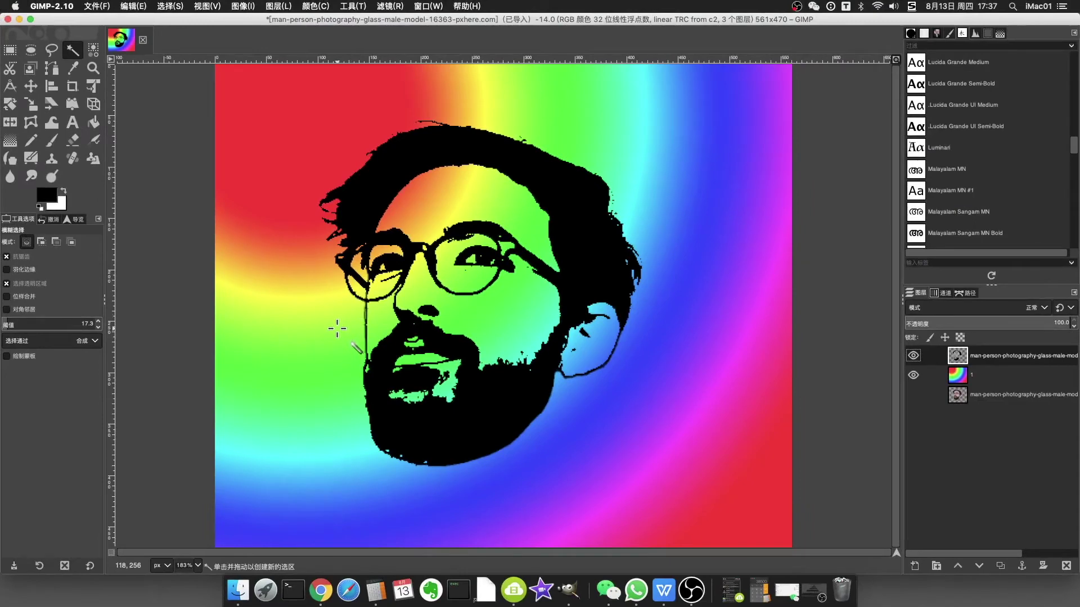
Fuzzy-select the background around the head, delete it from layer 1, then deselect
left_click(337, 328)
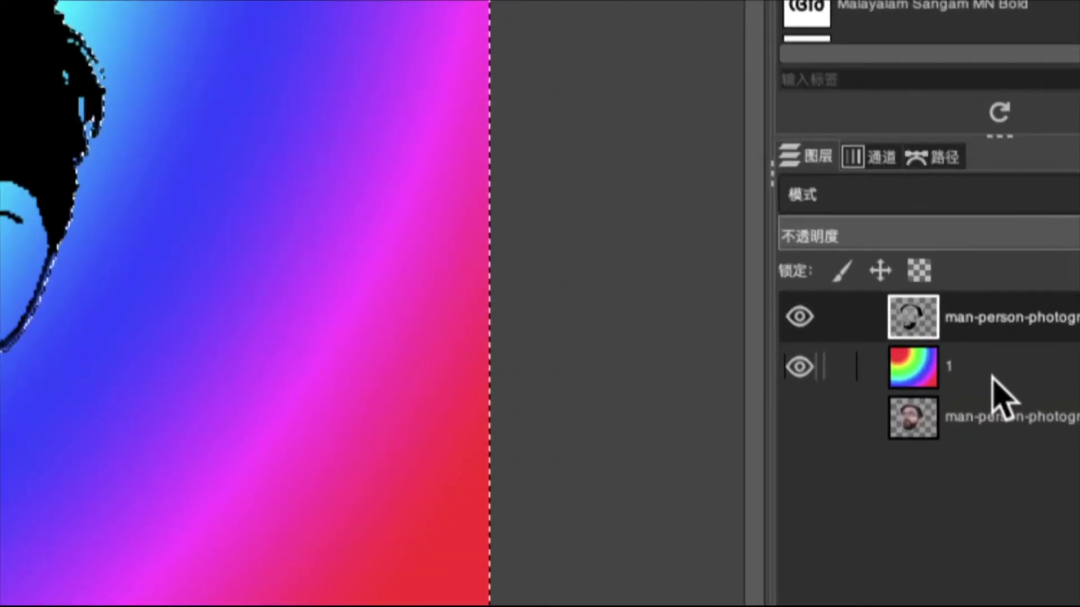
left_click(984, 372)
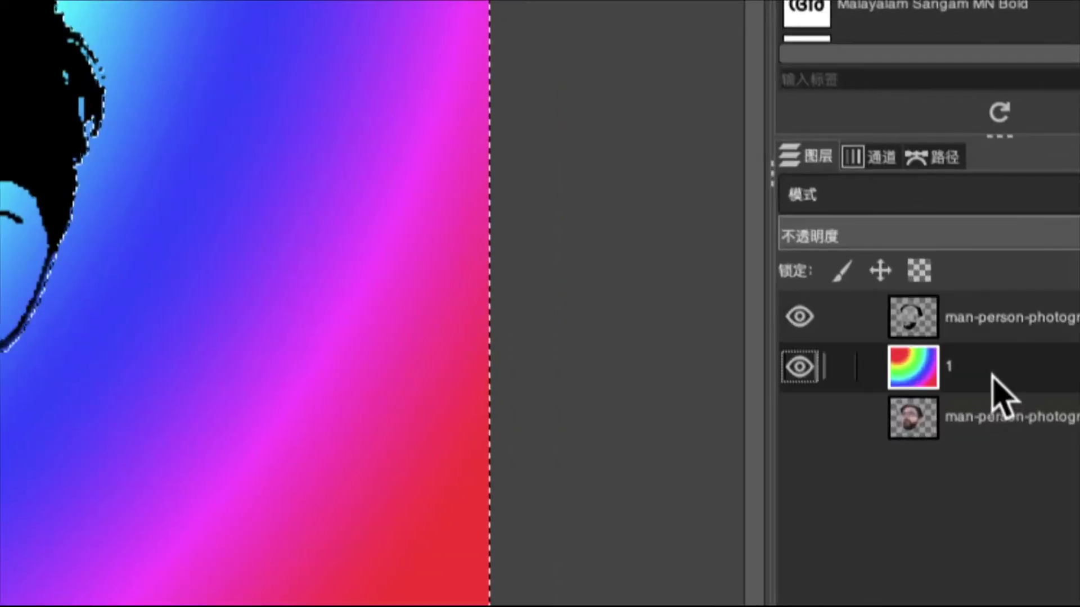
key("Delete")
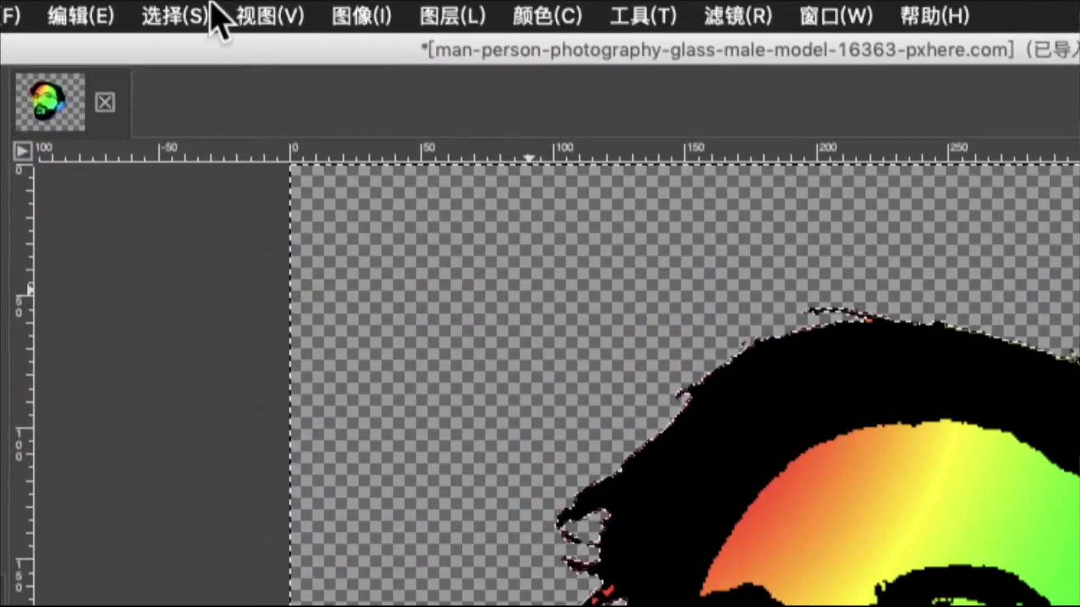
left_click(174, 14)
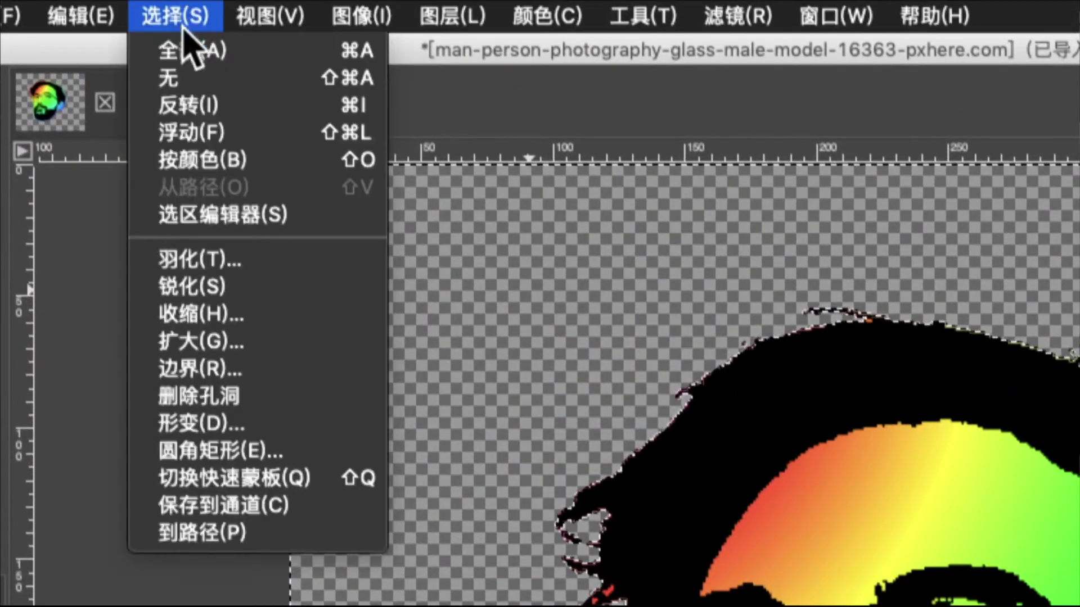
left_click(200, 85)
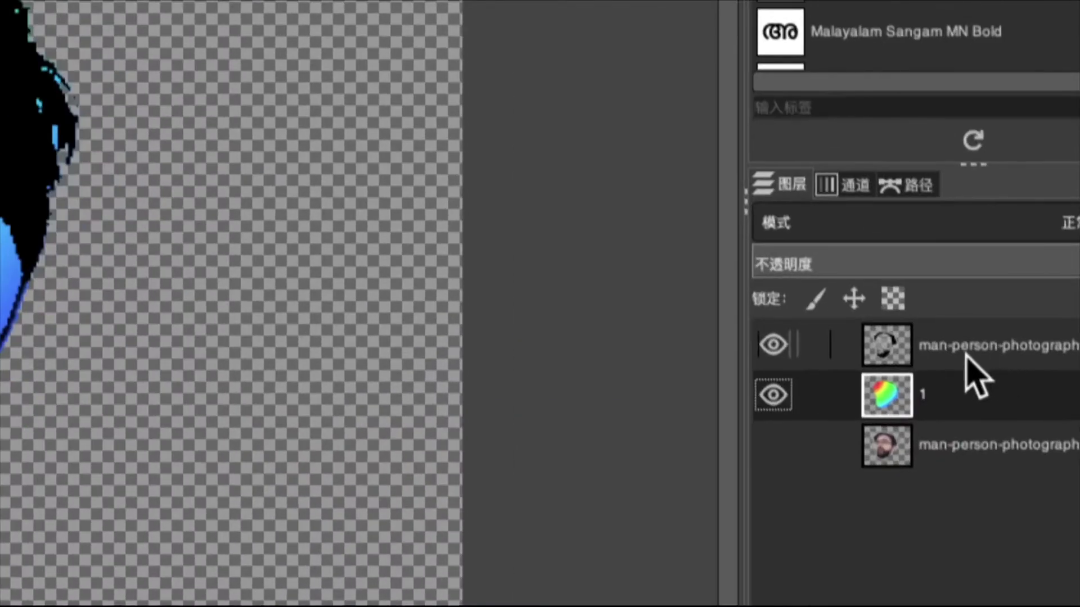
Duplicate the top portrait layer, hide the copy, and load Alpha to Selection
left_click(989, 353)
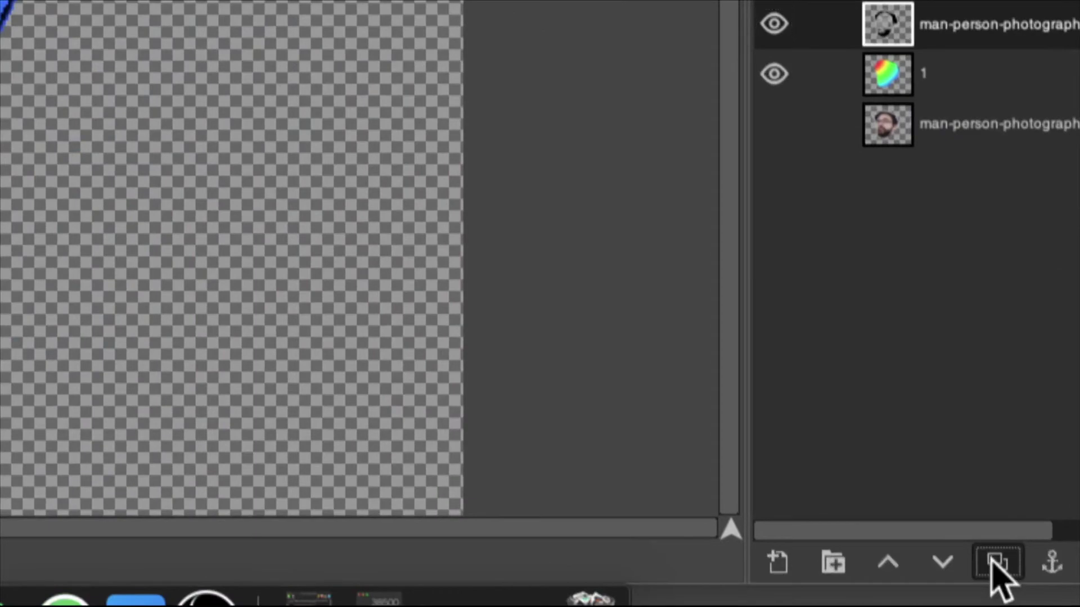
left_click(1001, 566)
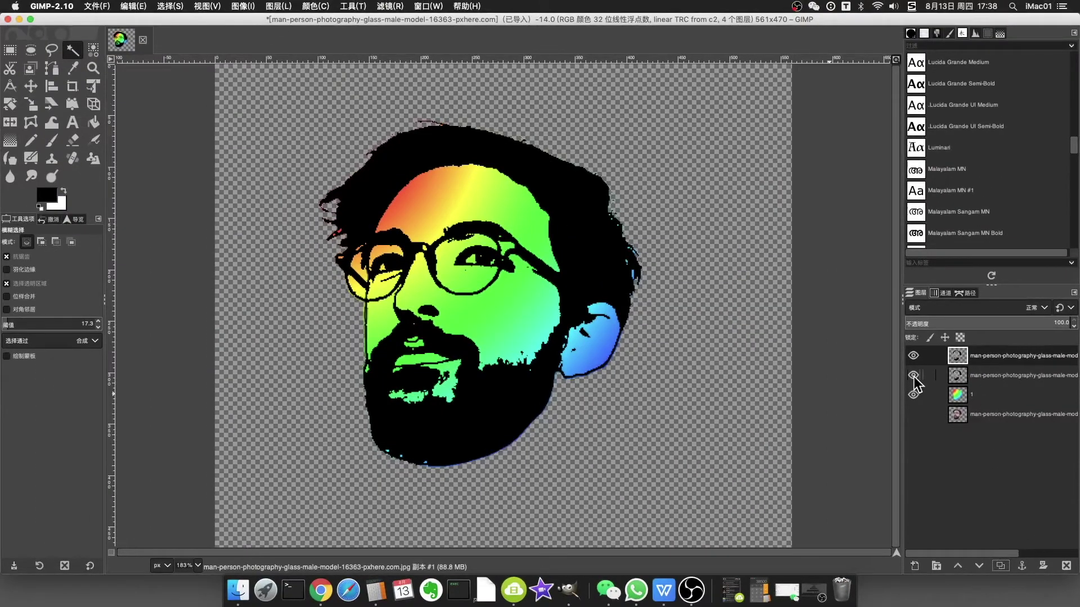
left_click(914, 376)
right_click(947, 364)
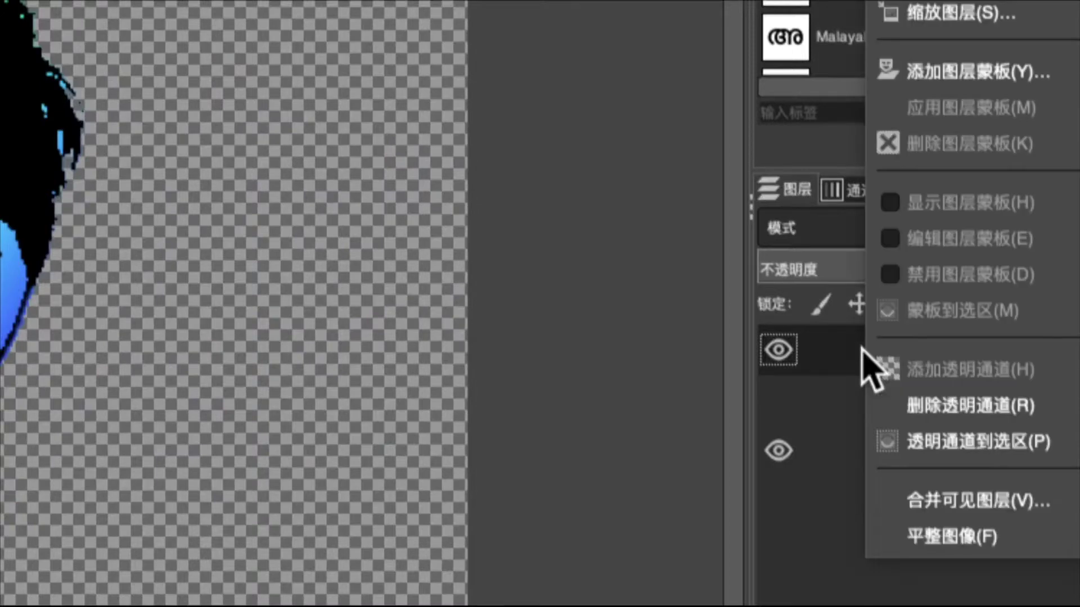
left_click(964, 445)
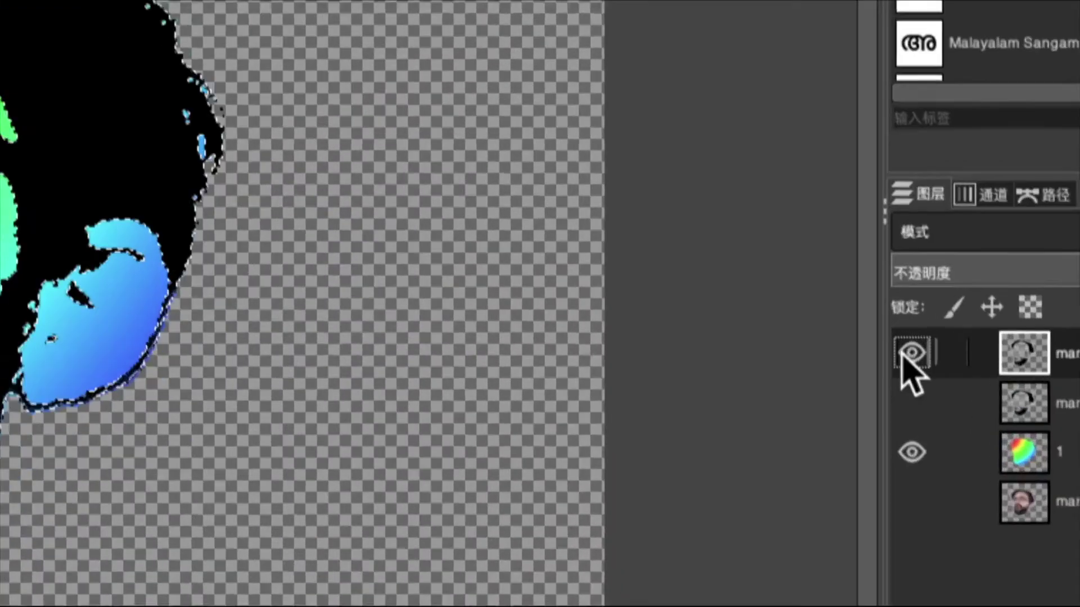
Invert the selection and delete layer 1's rainbow outside the portrait's black lines, then deselect
left_click(914, 355)
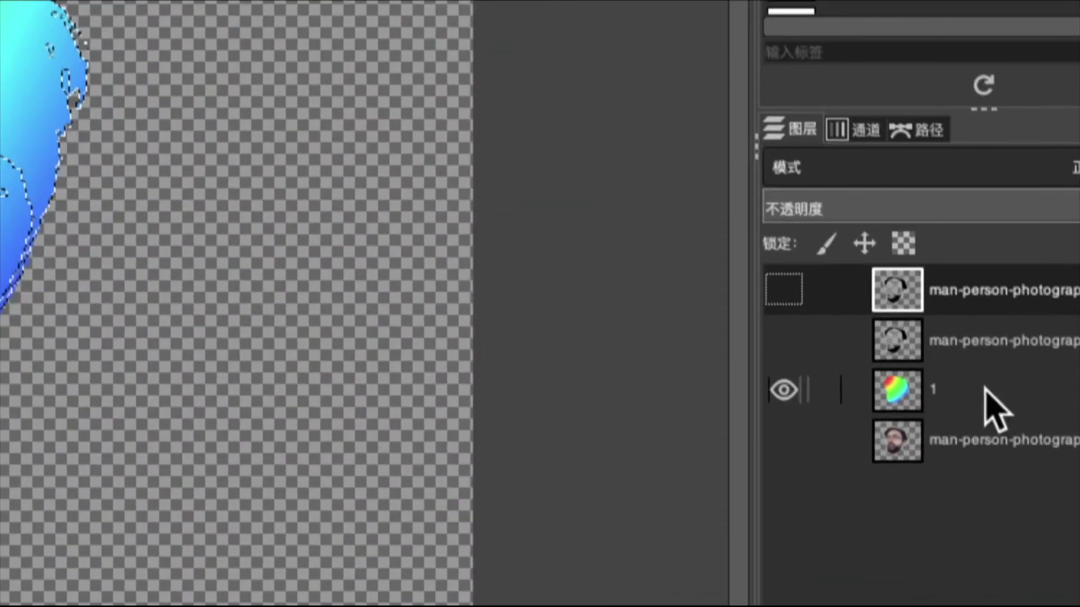
left_click(994, 396)
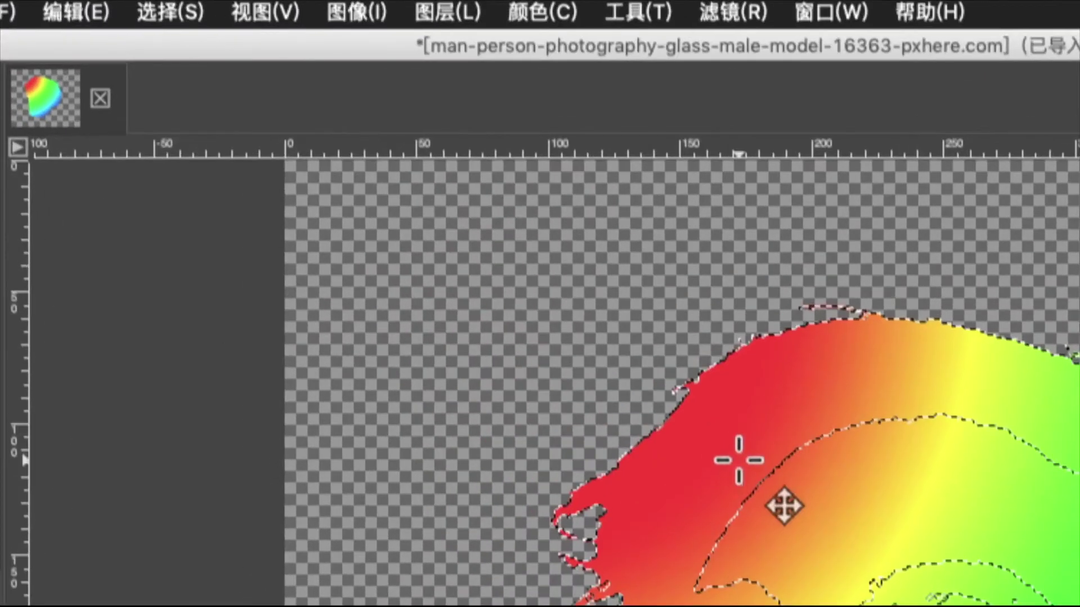
left_click(160, 18)
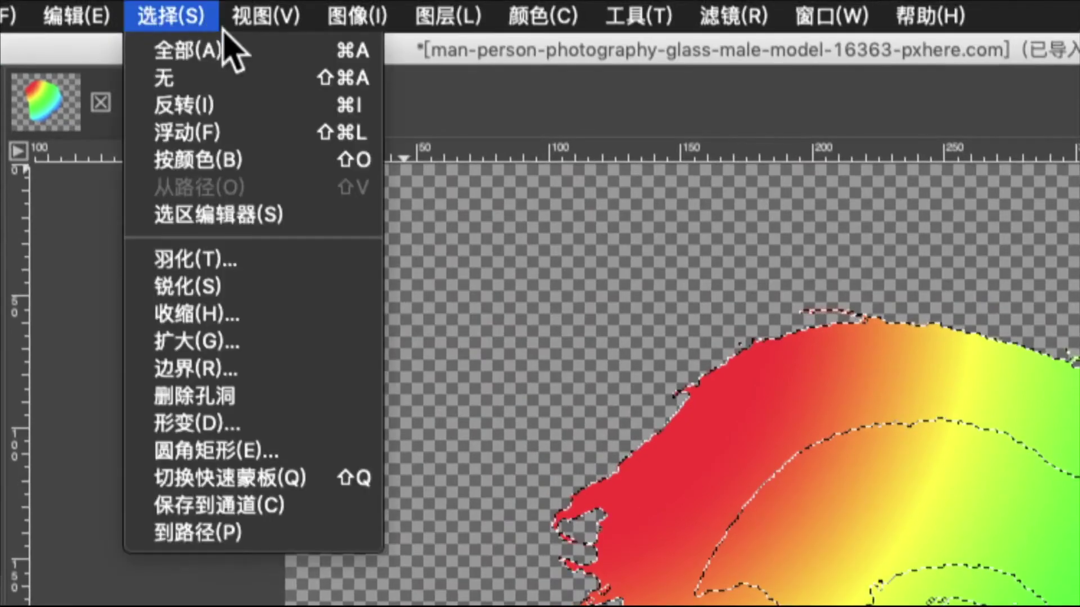
left_click(217, 105)
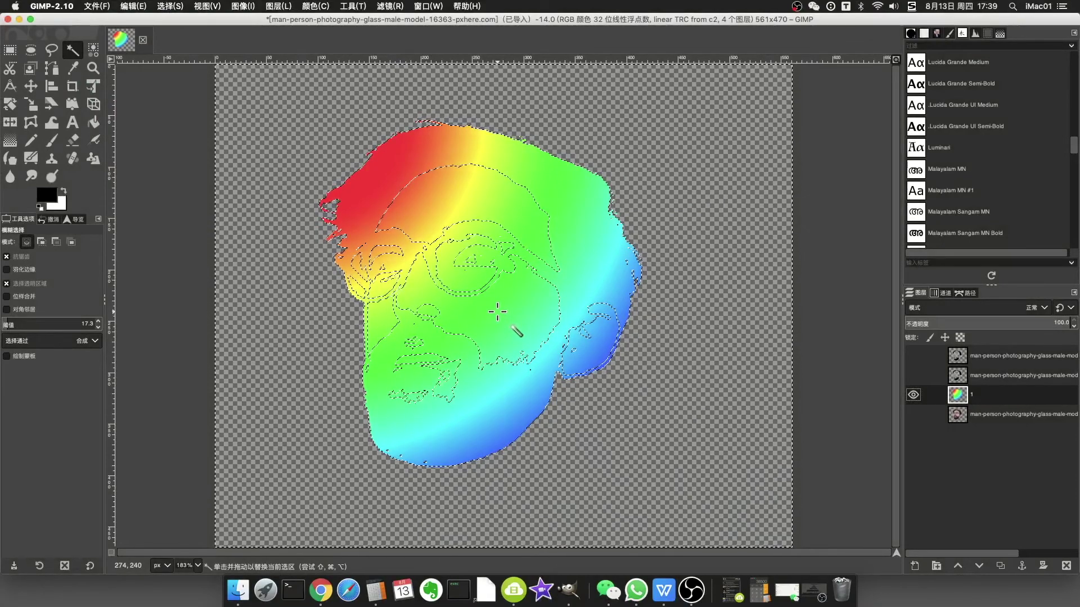
key("Delete")
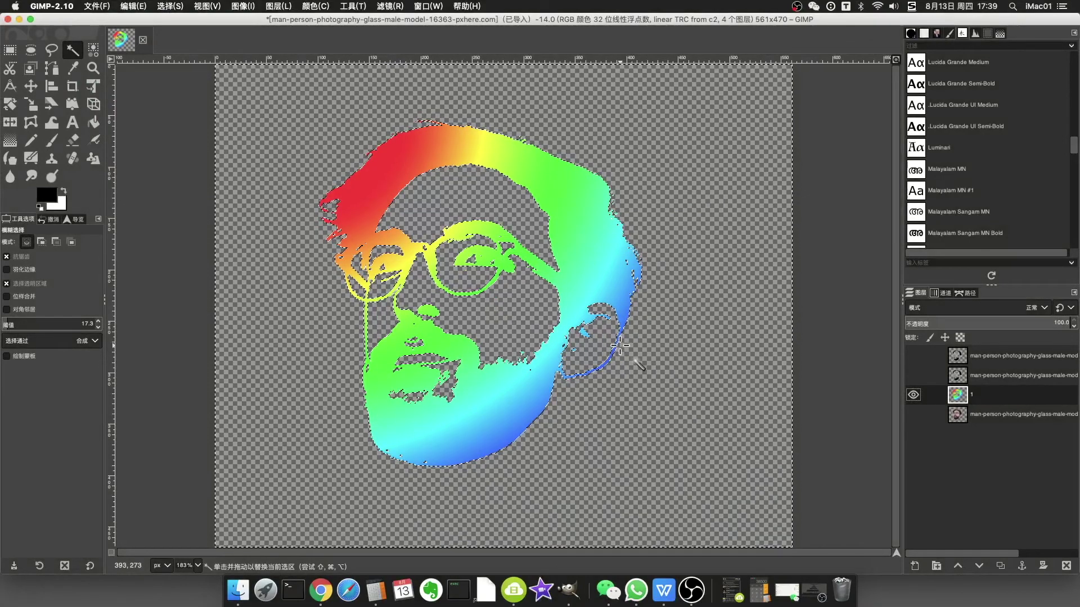
left_click(169, 6)
left_click(179, 31)
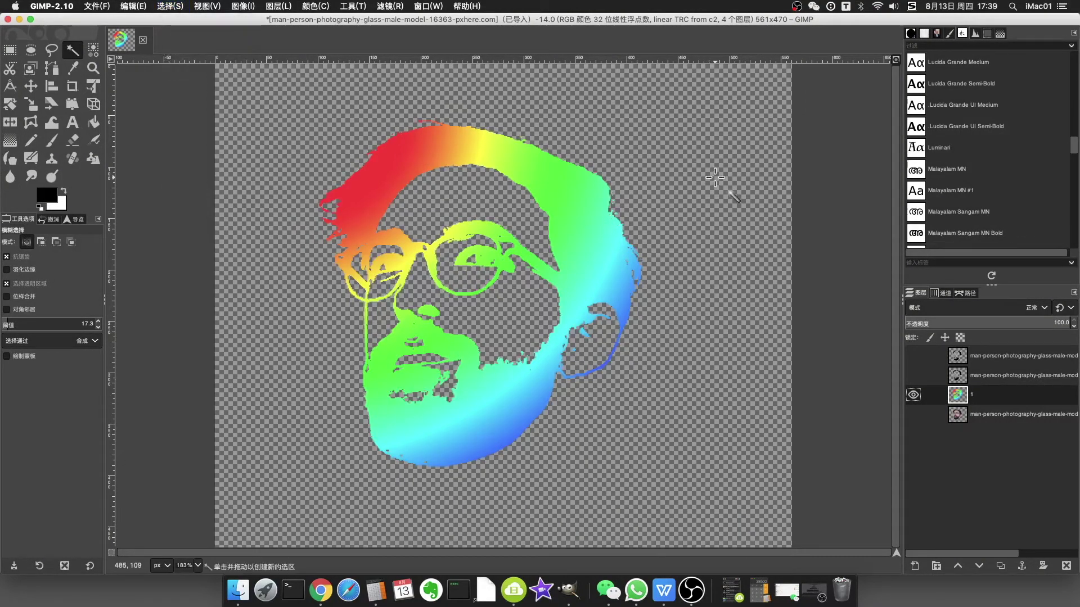
Hide both black silhouette layers so only layer 1 stays visible
left_click(914, 375)
left_click(914, 355)
left_click_drag(912, 356, 914, 375)
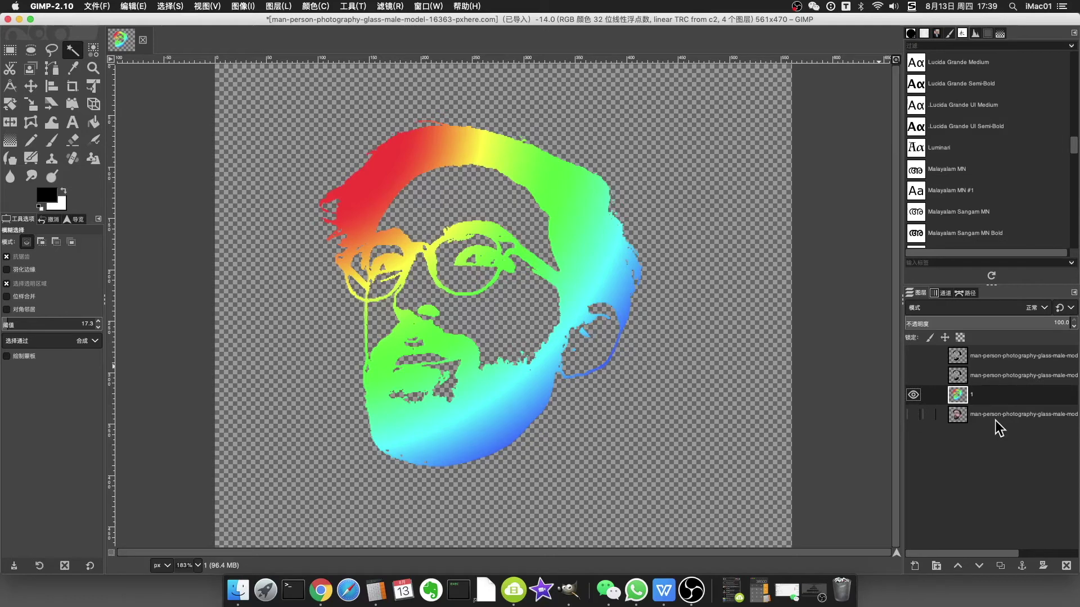
Hide layer 1, show and duplicate the original face photo, then hide the original
left_click(913, 395)
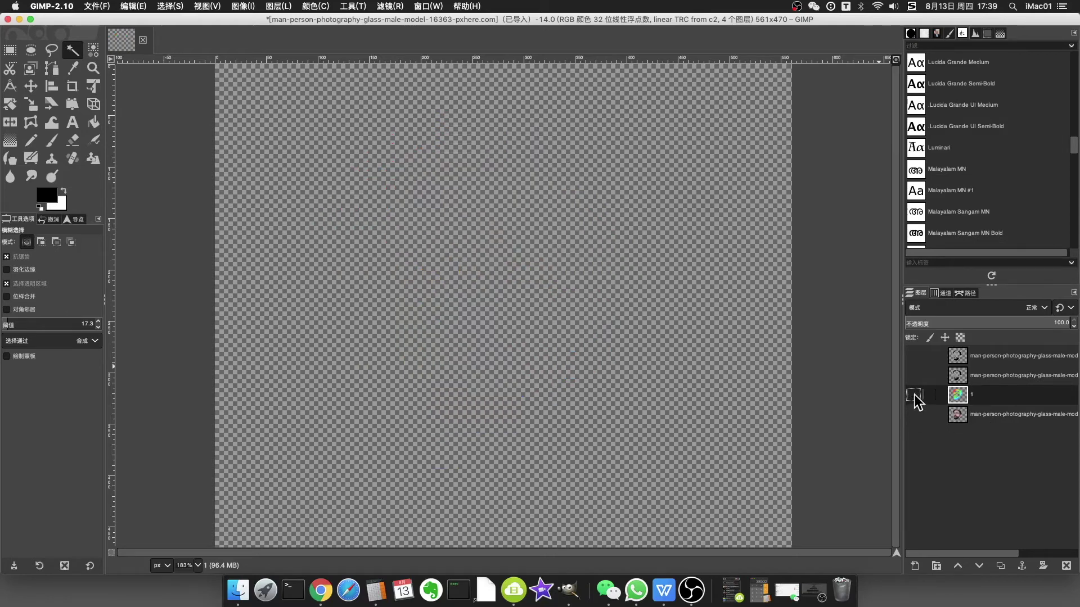
left_click(990, 417)
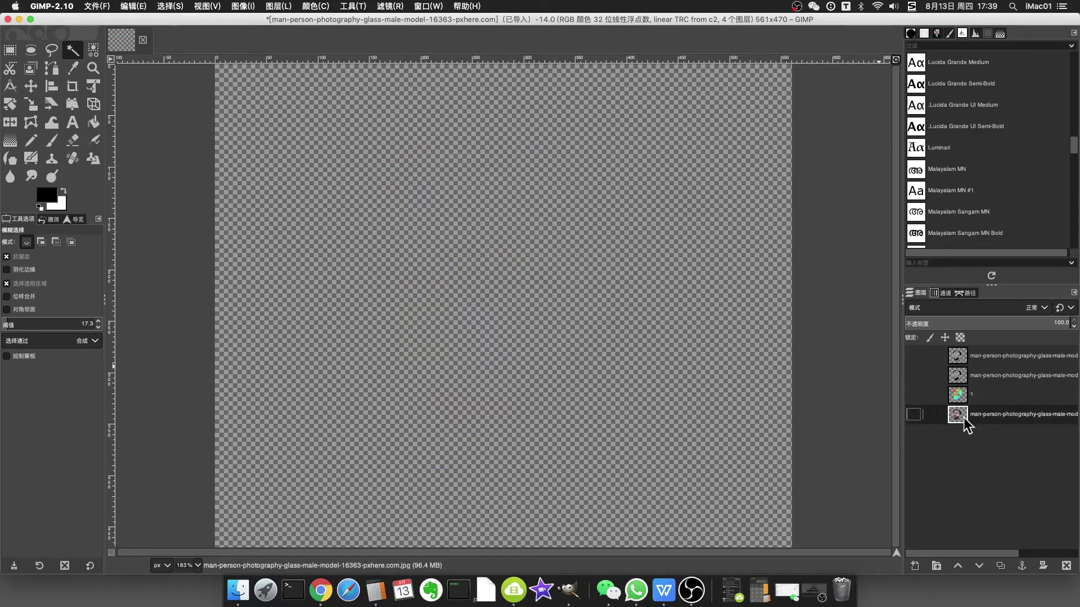
left_click(913, 414)
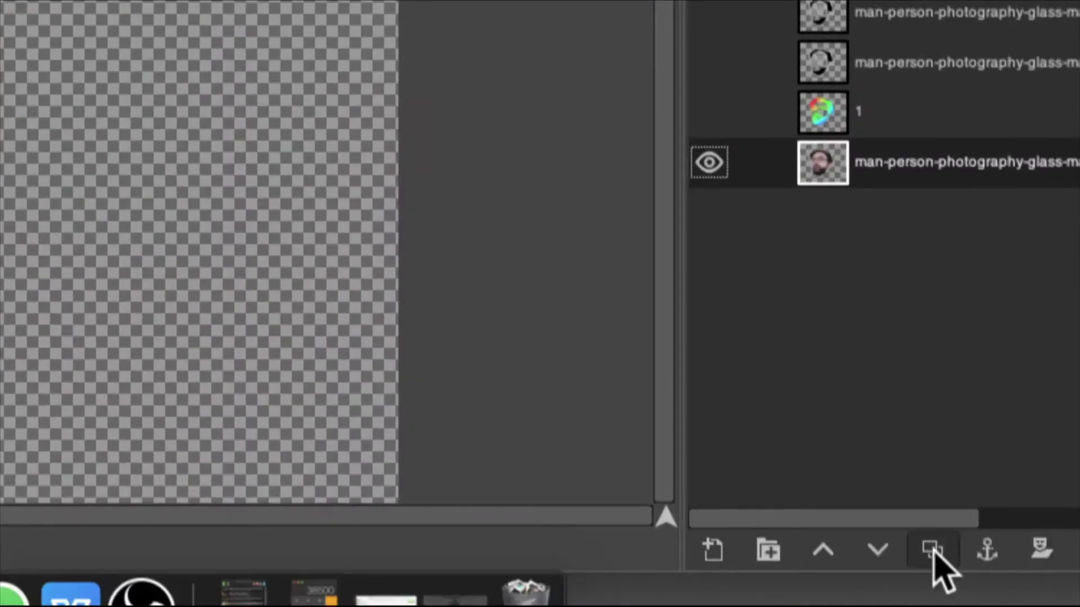
left_click(934, 553)
left_click(710, 212)
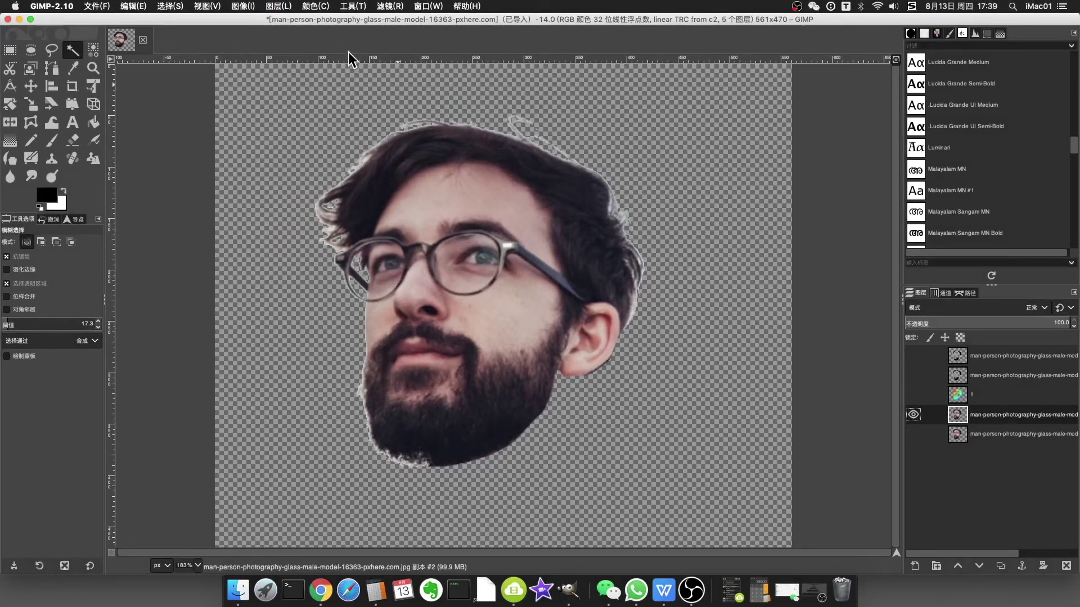
Apply a steep Curves adjustment pushing darks to black and lights to white
left_click(314, 5)
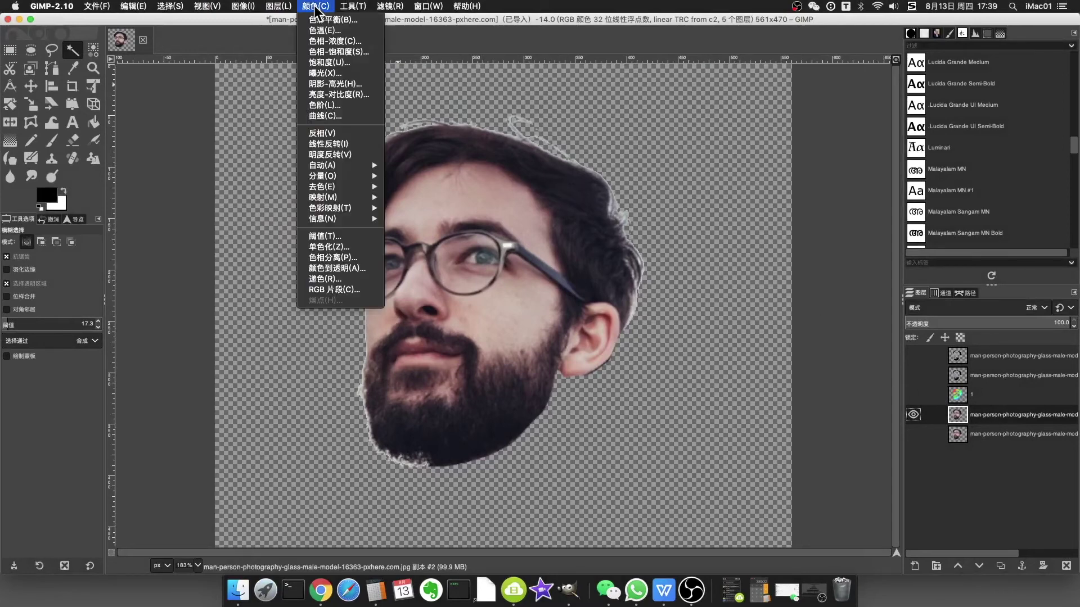
left_click(370, 116)
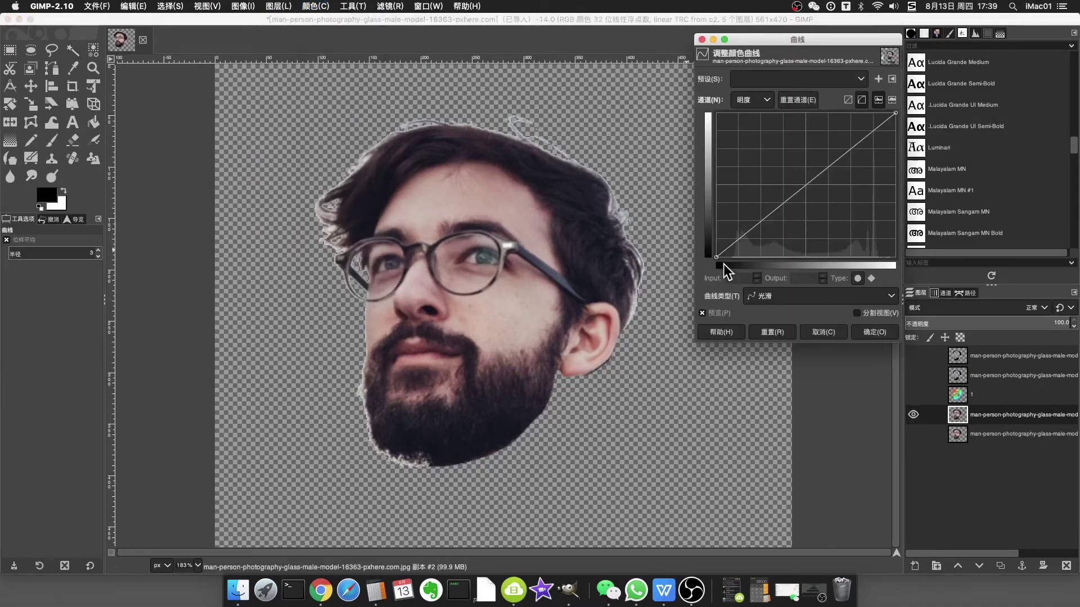
left_click_drag(718, 257, 765, 263)
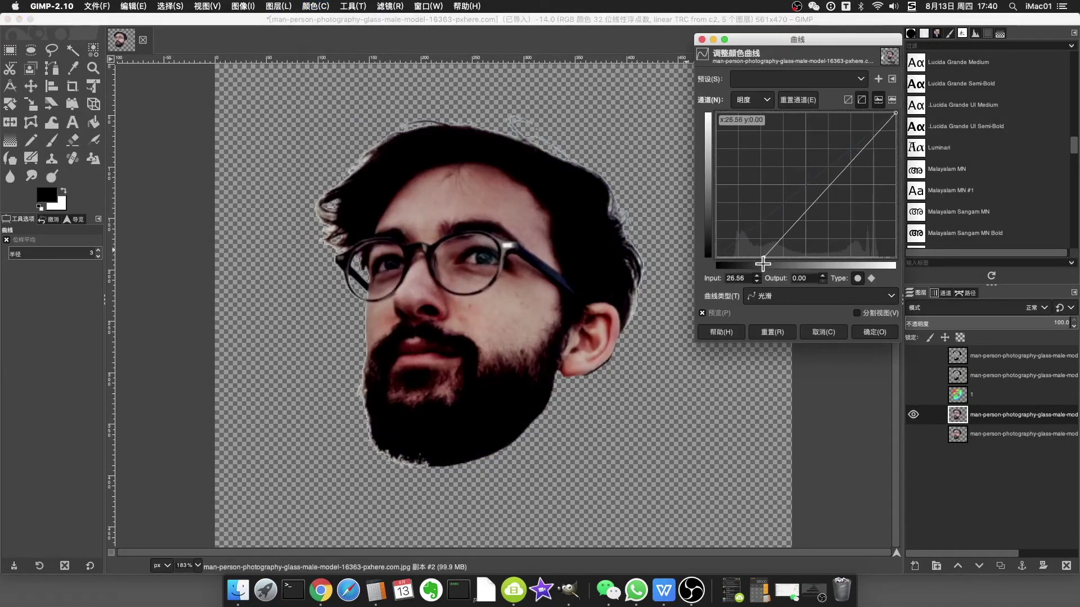
left_click_drag(895, 113, 786, 114)
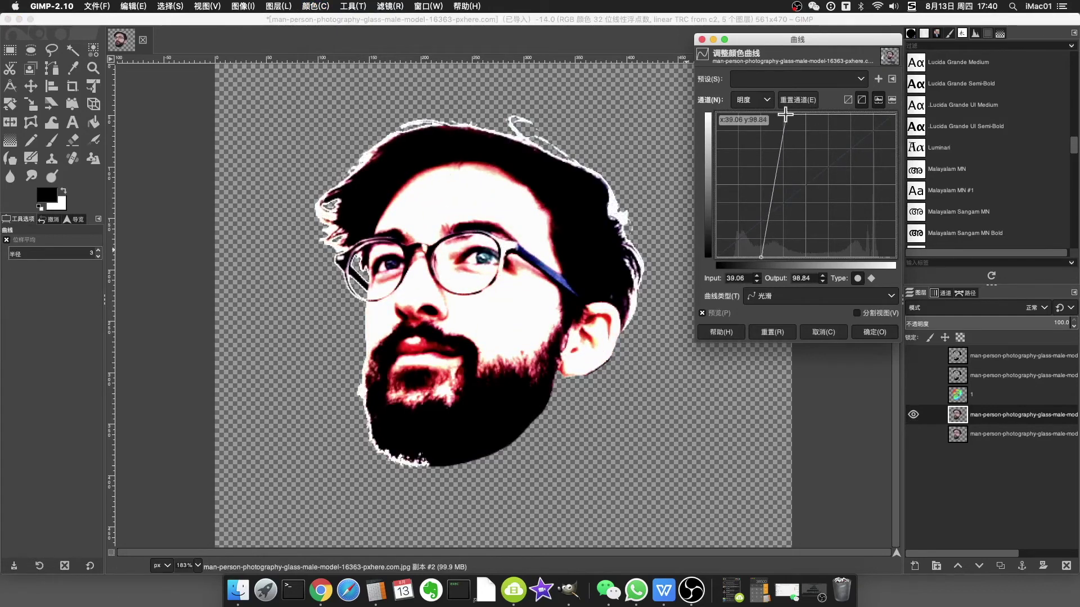
left_click_drag(786, 115, 785, 114)
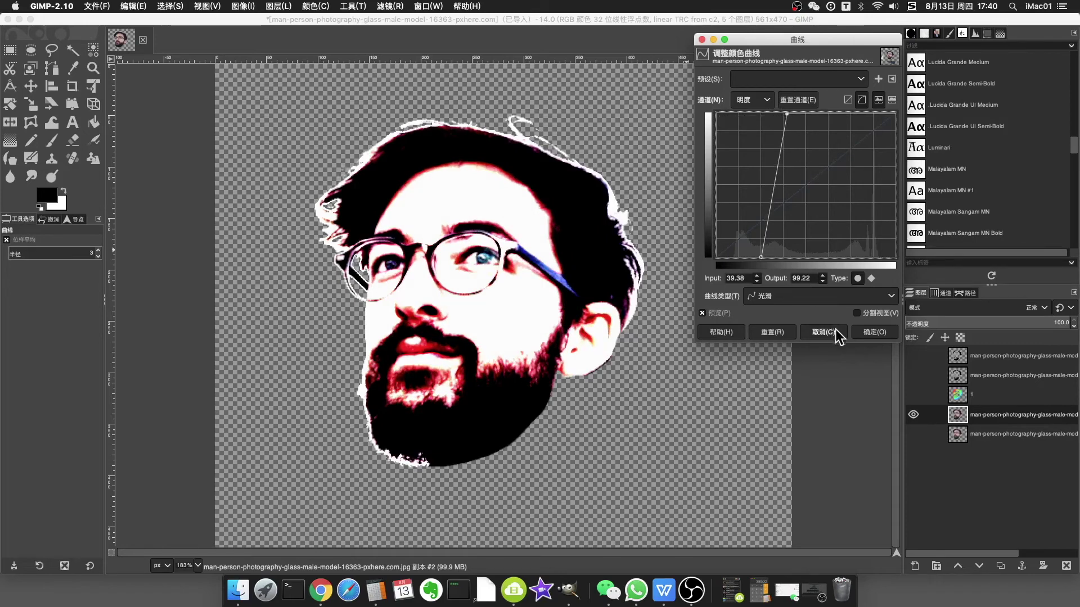
left_click(872, 330)
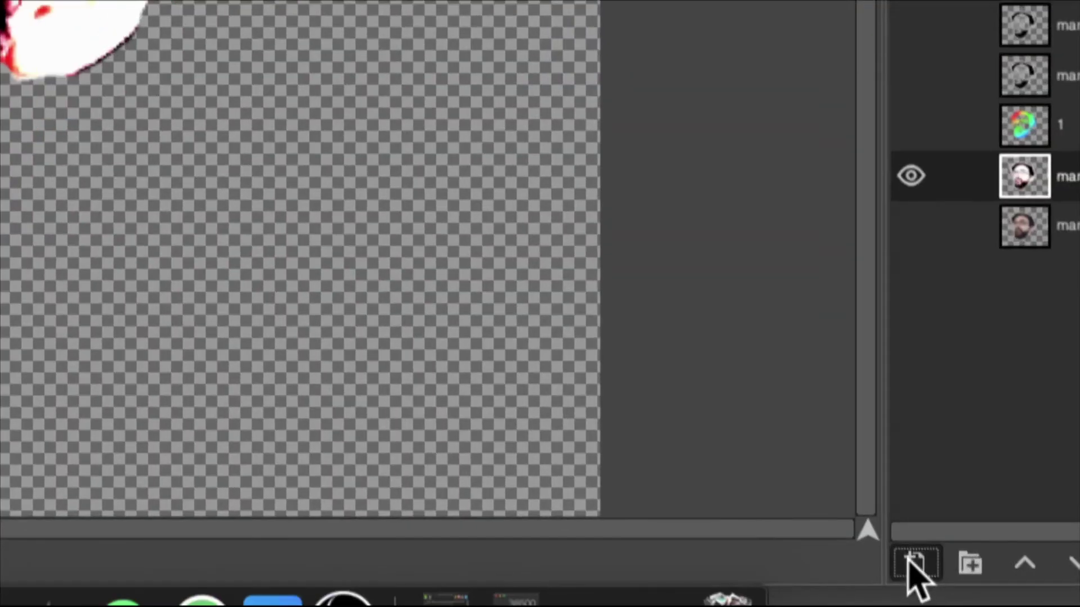
Add a white-filled layer '1 #1' beneath the high-contrast face layer
left_click(914, 566)
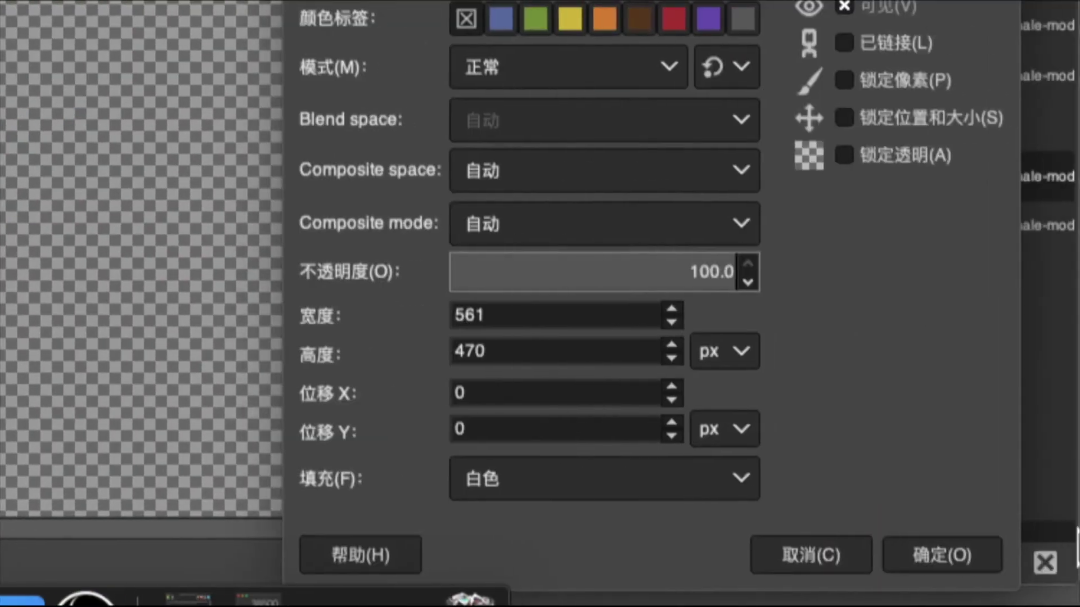
left_click(956, 560)
left_click_drag(861, 189, 874, 248)
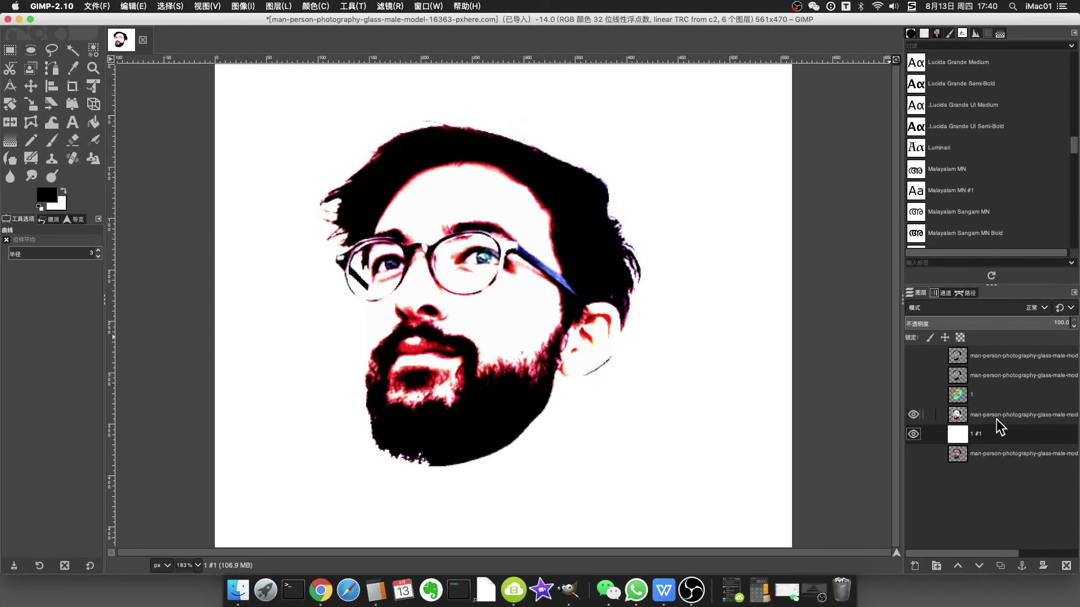
left_click(994, 415)
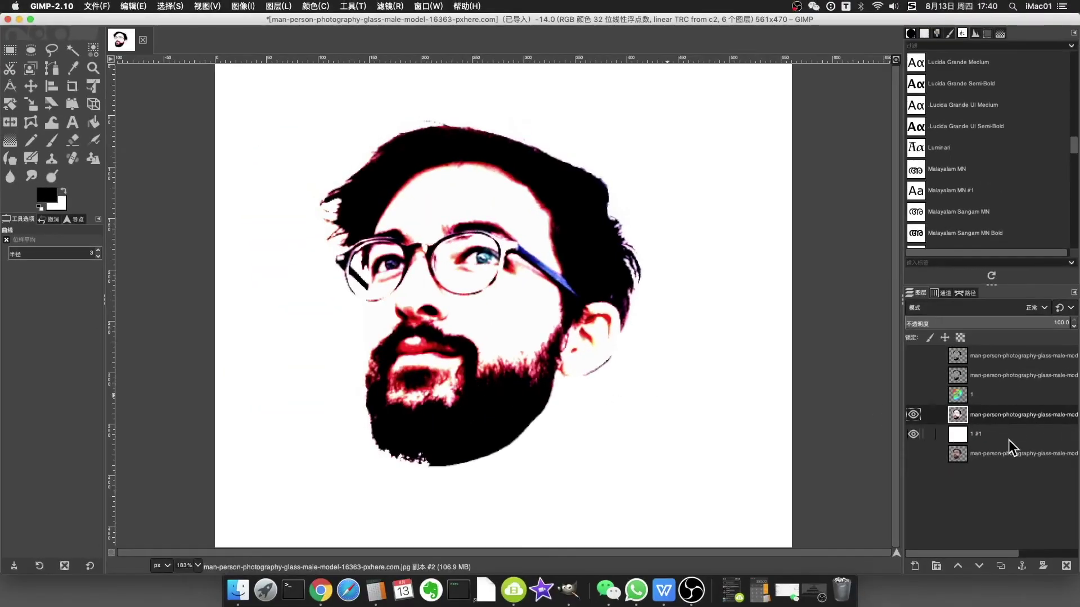
left_click(1008, 439)
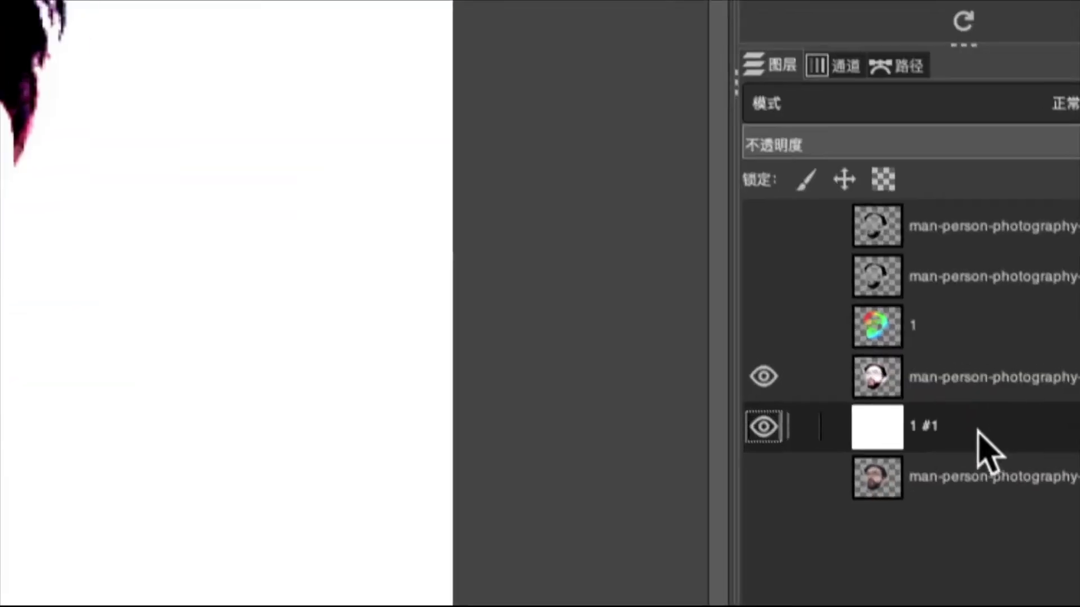
left_click(1004, 417)
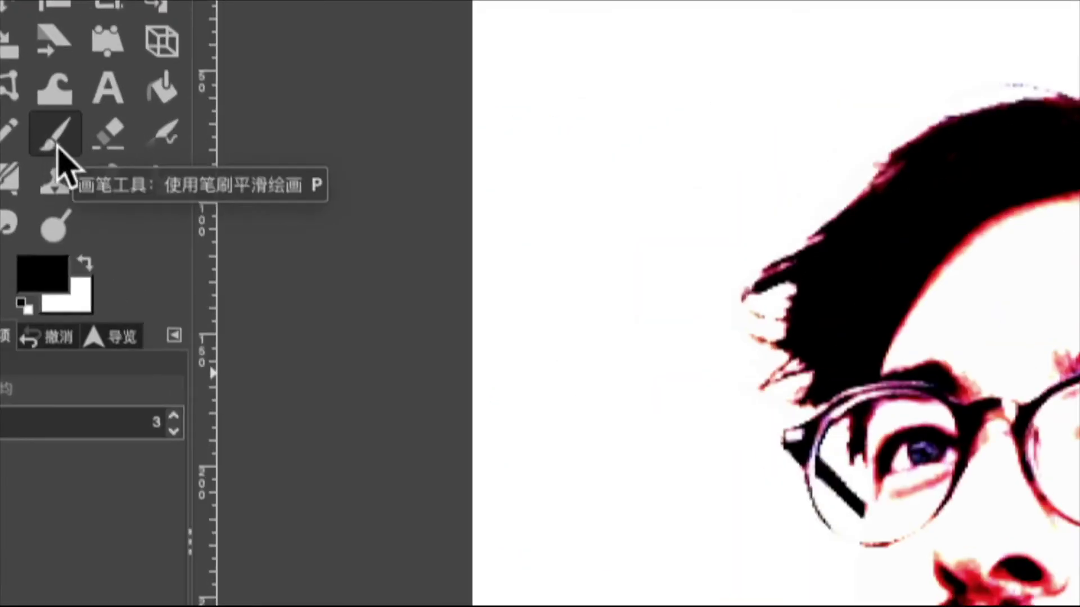
Choose the Paintbrush with foreground red sampled from the lips, lightened to f2675e
left_click(55, 146)
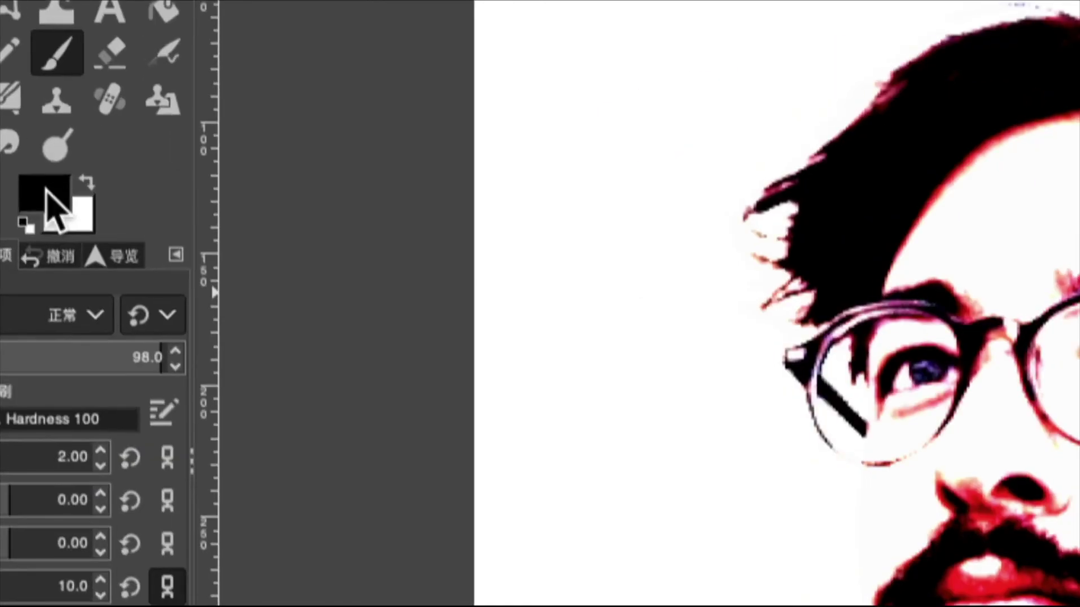
left_click(46, 192)
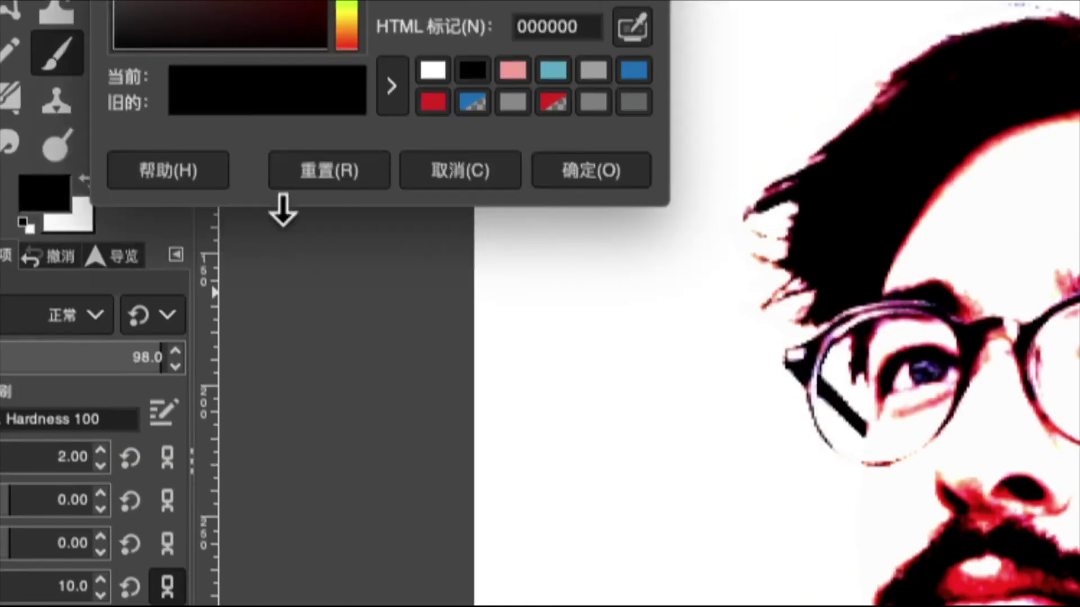
left_click(636, 28)
left_click(825, 247)
left_click(1050, 310)
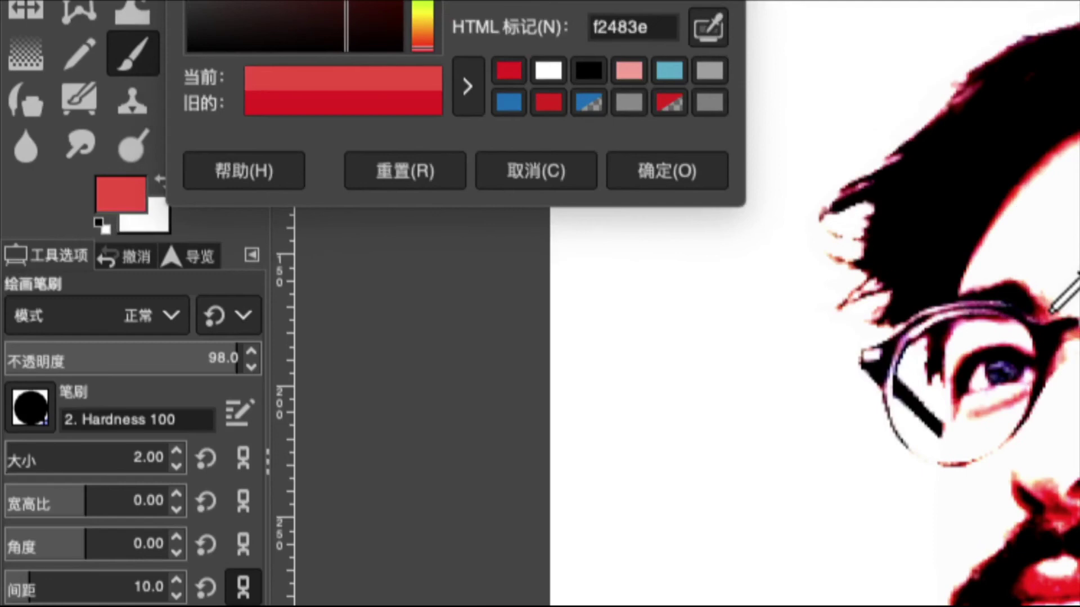
left_click_drag(1050, 310, 1048, 307)
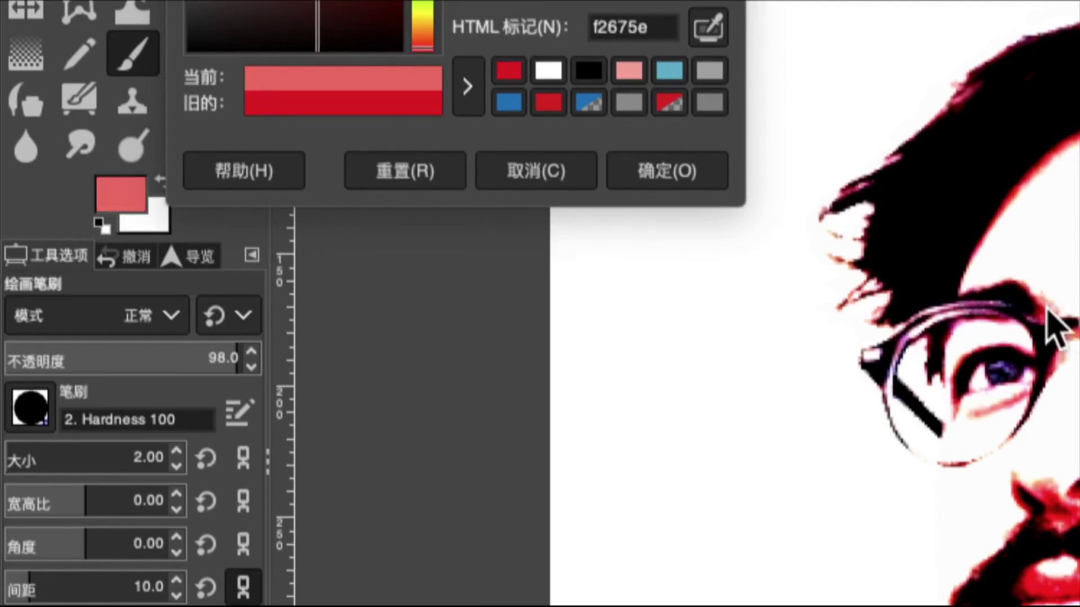
left_click(681, 173)
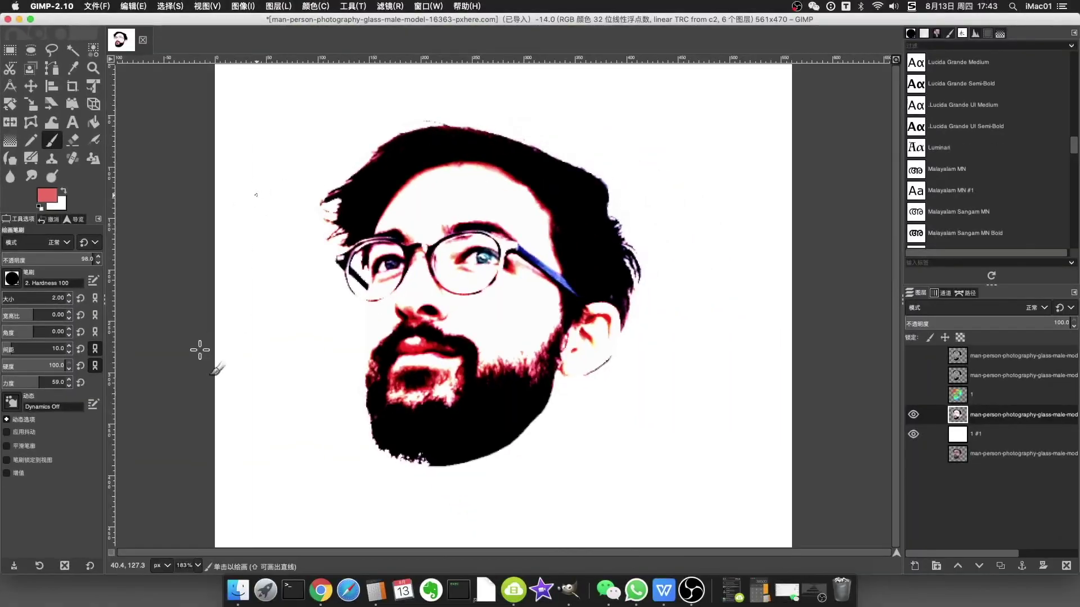
Paint a thin red line from the left glasses rim down to the beard, then fit the view
scroll(349, 318, "up", 1)
scroll(380, 315, "up", 1)
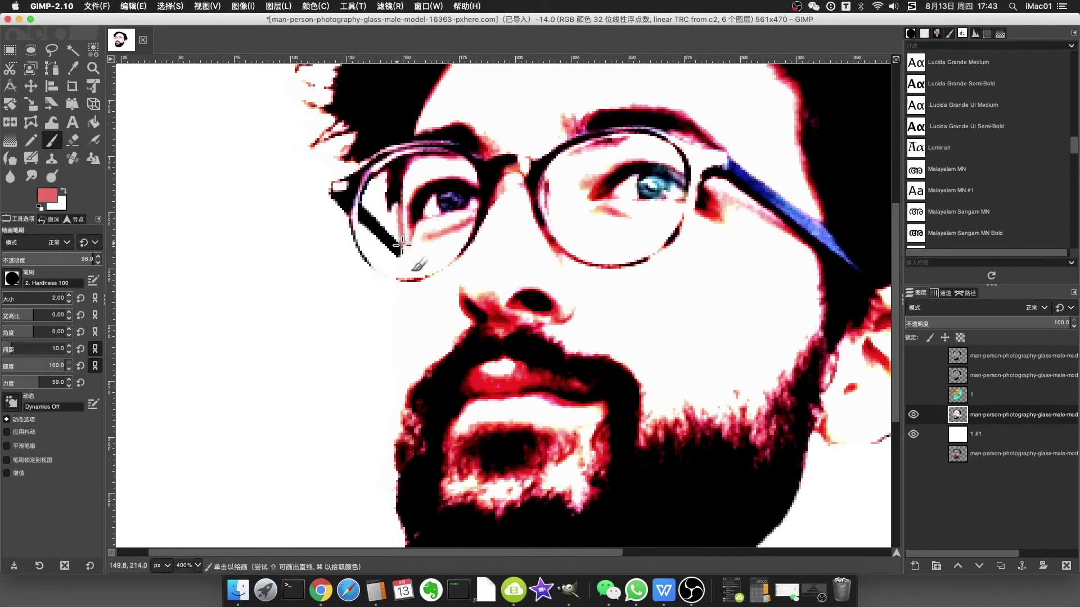
left_click_drag(397, 276, 398, 294)
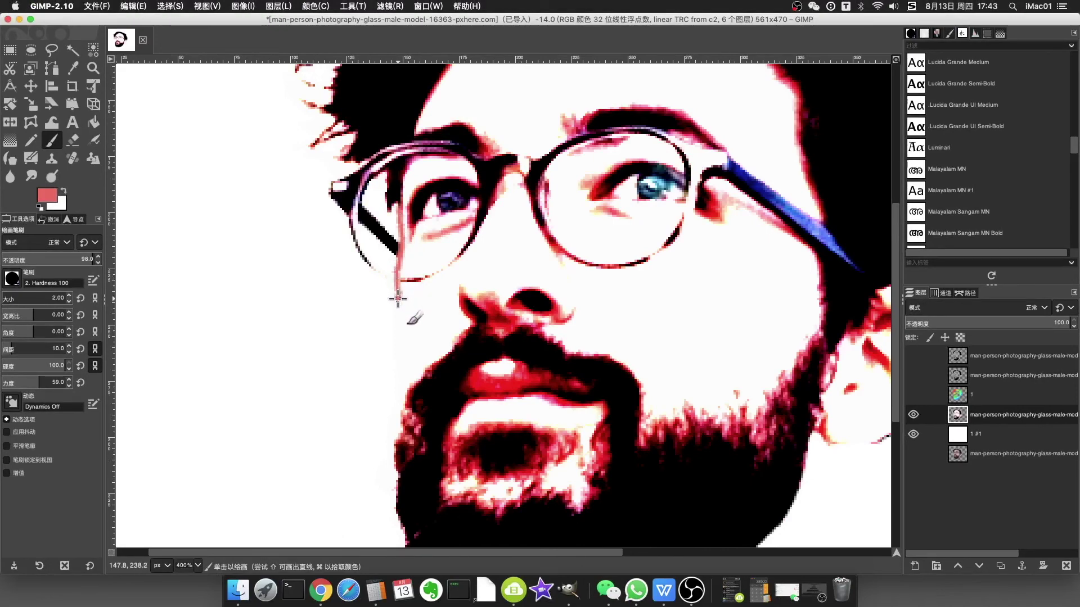
key("super+z")
left_click_drag(401, 230, 401, 454)
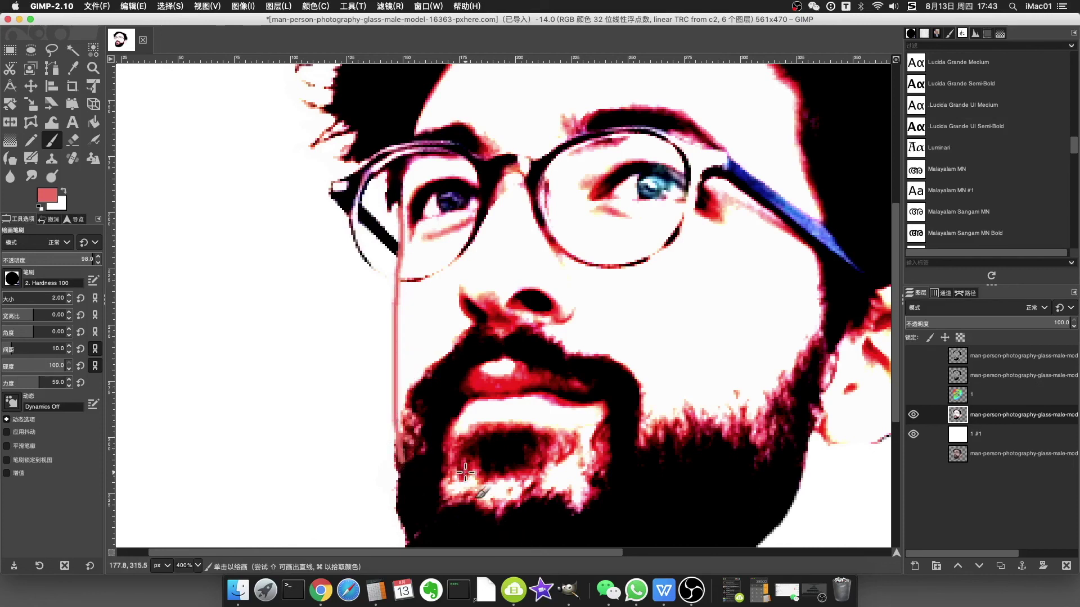
scroll(455, 482, "down", 2)
scroll(455, 483, "down", 2)
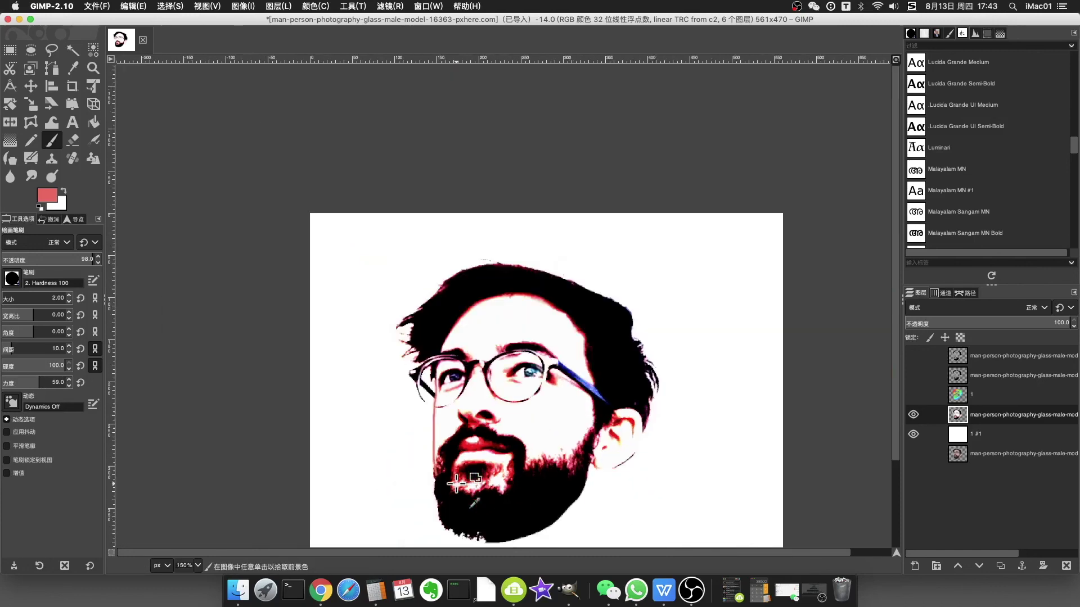
scroll(455, 482, "down", 1)
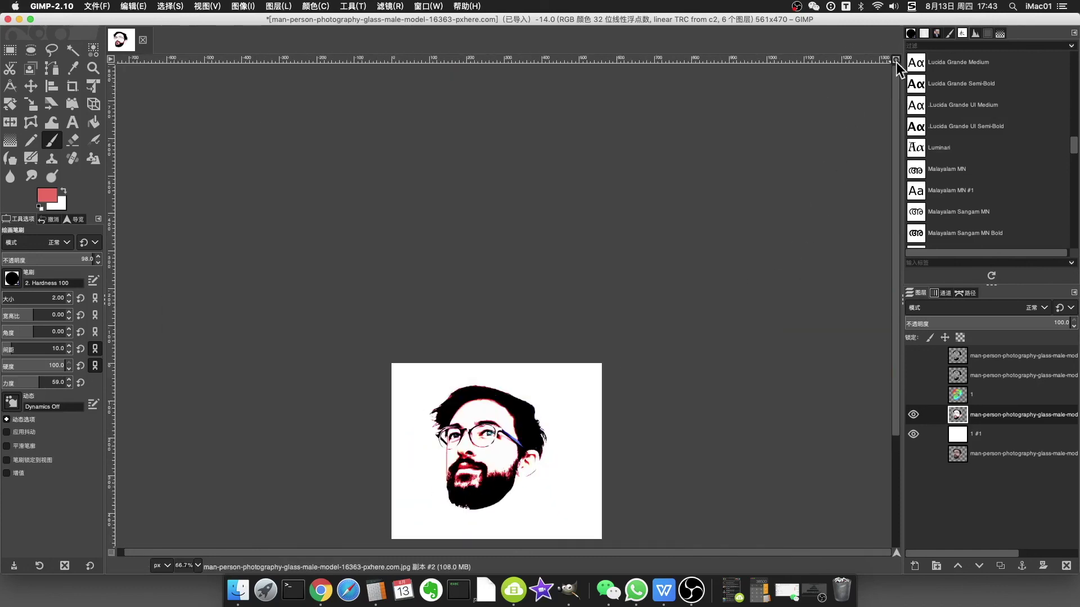
left_click(896, 61)
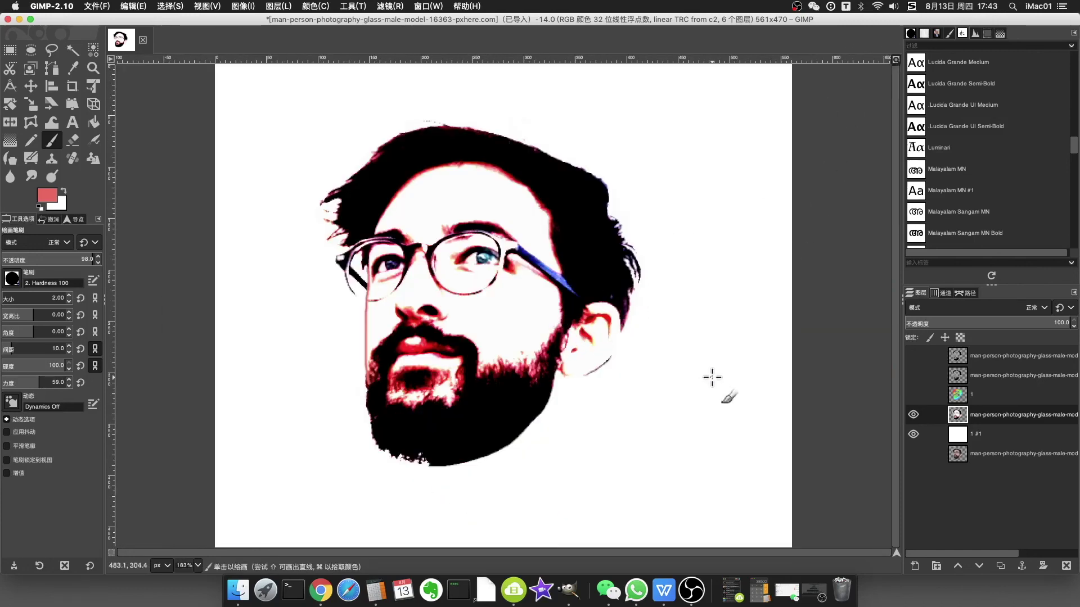